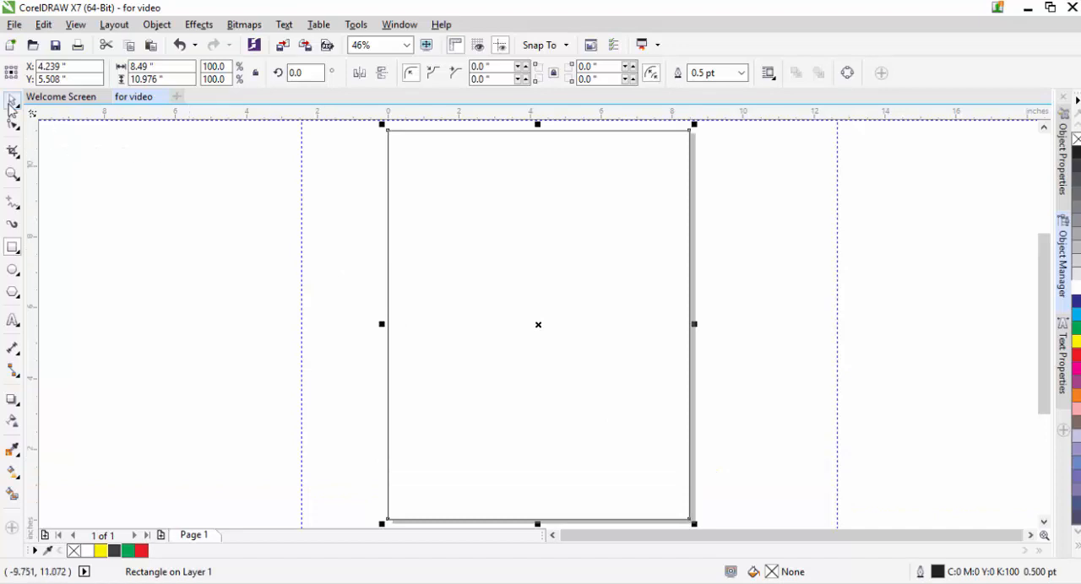
{"action": "left_click", "coordinate": [12, 100]}
{"action": "left_click", "coordinate": [78, 158]}
{"action": "left_click", "coordinate": [14, 24]}
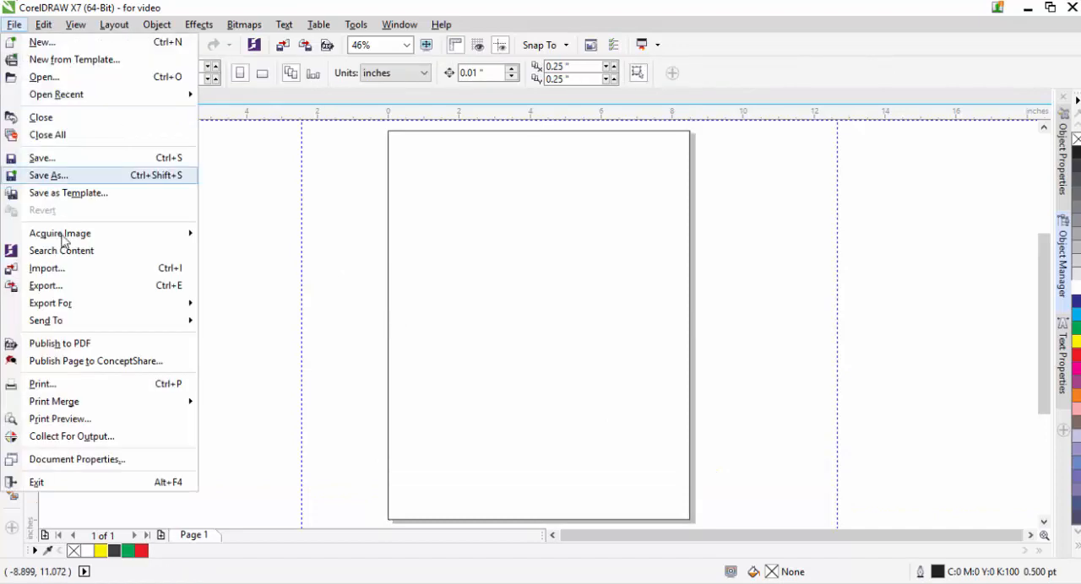
{"action": "left_click", "coordinate": [64, 250]}
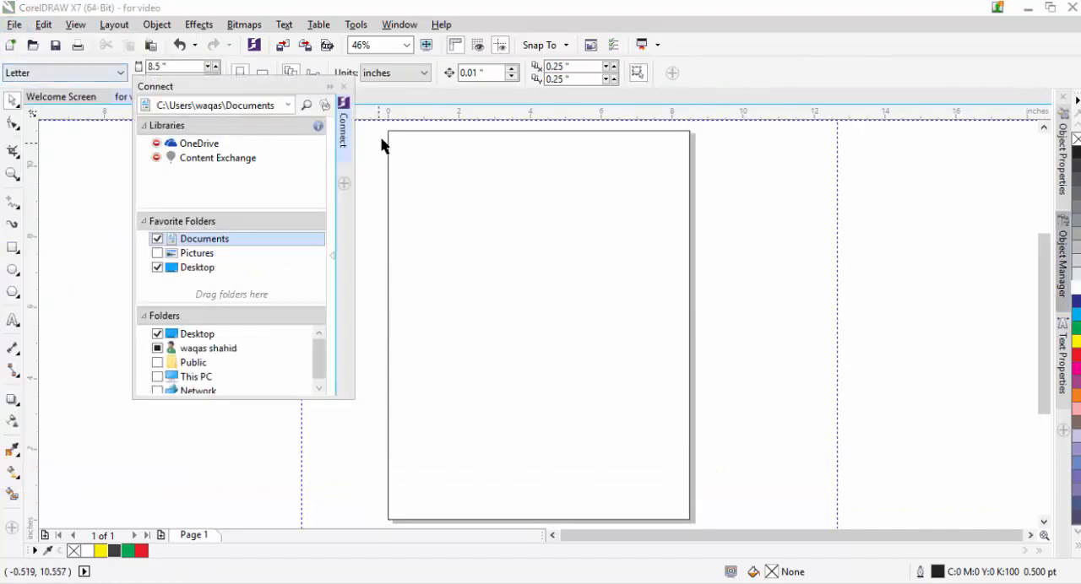
{"action": "left_click", "coordinate": [344, 86]}
Step: Import D1024_35_004_1200.jpg and place it across the full page width in the upper part of the page
{"action": "left_click", "coordinate": [14, 24]}
{"action": "left_click", "coordinate": [56, 267]}
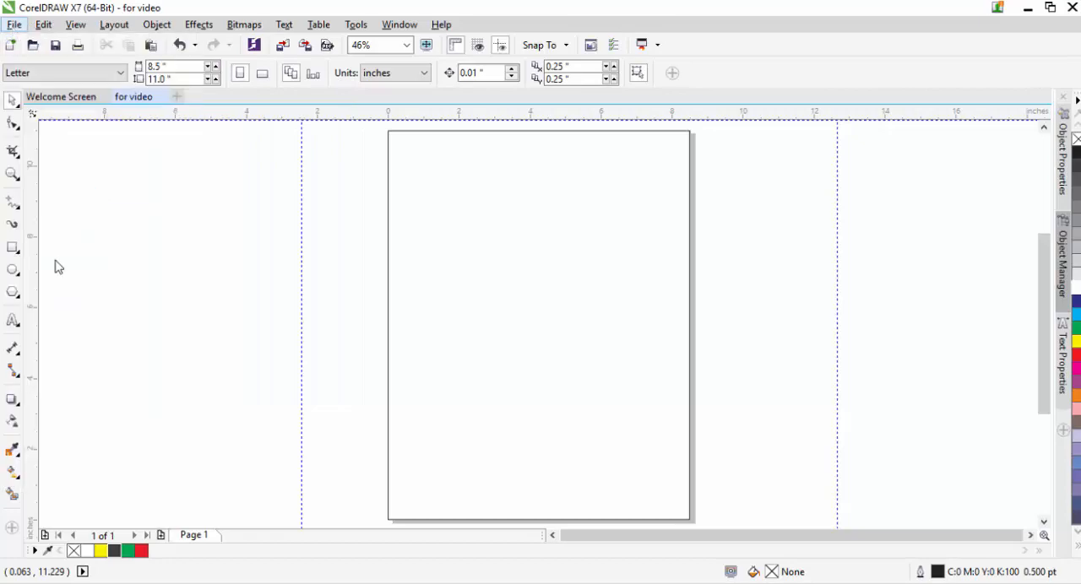
{"action": "left_click_drag", "start_coordinate": [989, 188], "coordinate": [973, 364]}
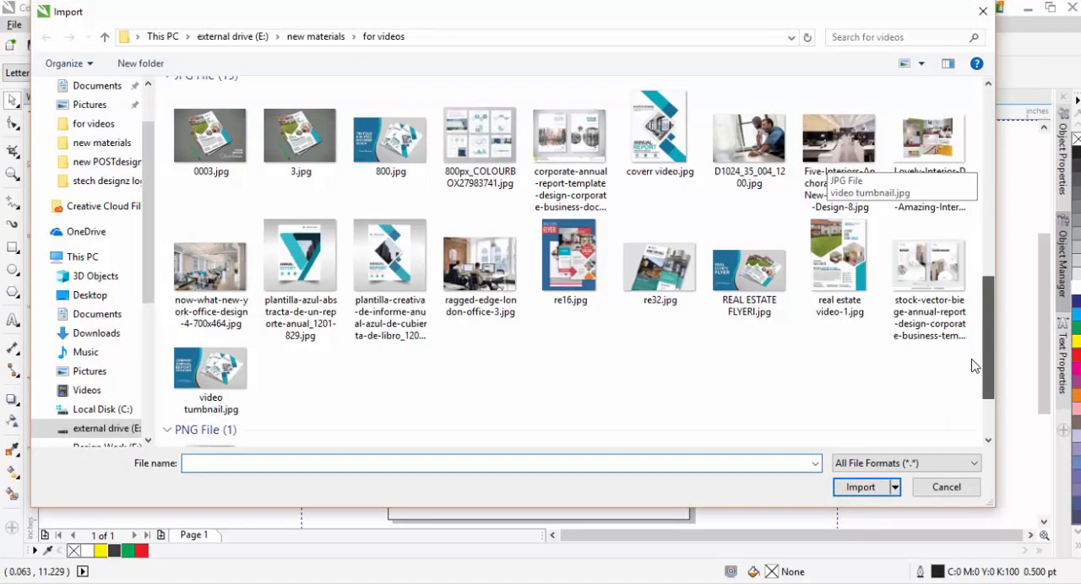
{"action": "double_click", "coordinate": [749, 152]}
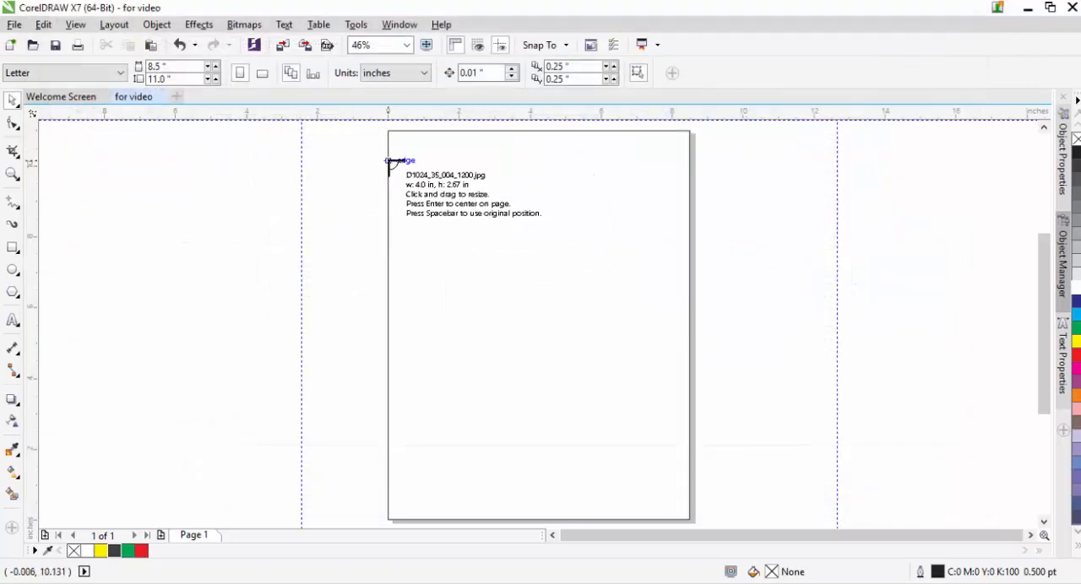
{"action": "left_click_drag", "start_coordinate": [389, 161], "coordinate": [689, 362]}
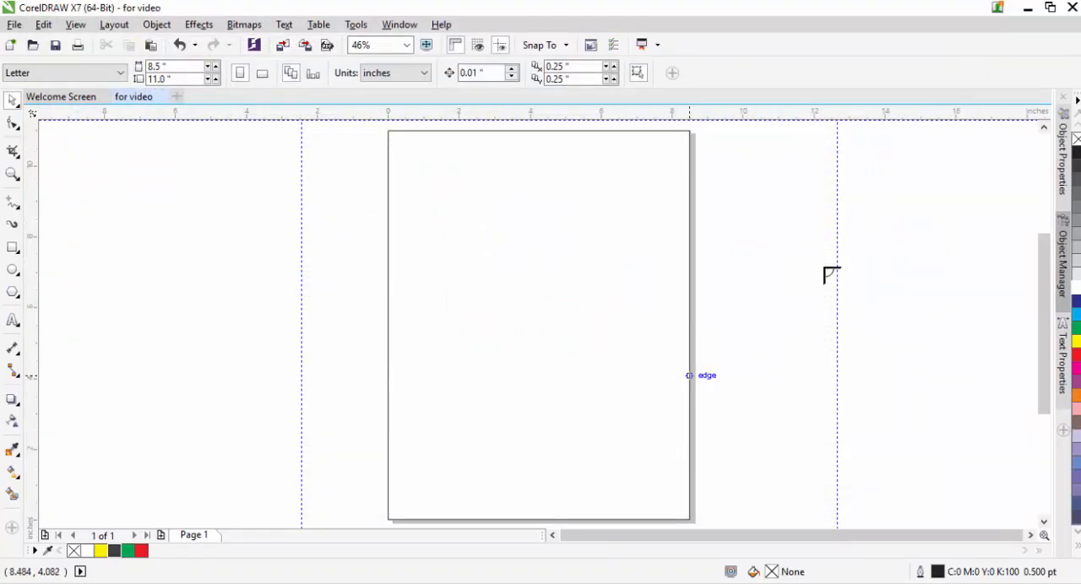
Step: Draw a rectangle about 8.49 by 5.67 inches exactly over the photo and fill it white
{"action": "left_click", "coordinate": [13, 248]}
{"action": "left_click_drag", "start_coordinate": [387, 160], "coordinate": [689, 362]}
{"action": "left_click", "coordinate": [90, 551]}
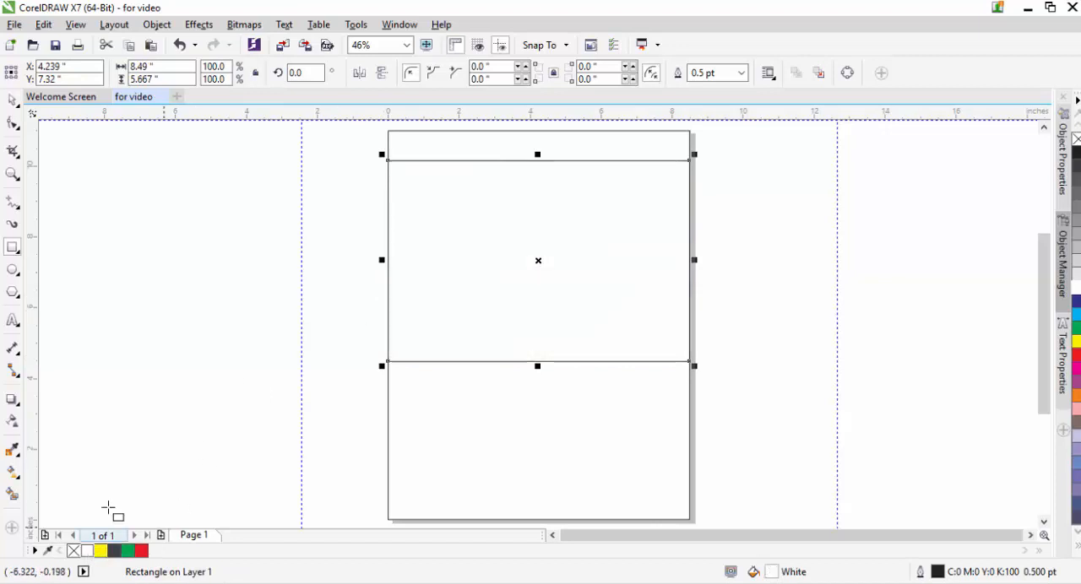
Step: Apply a uniform transparency of 65 to the white rectangle so it lightens the photo
{"action": "left_click", "coordinate": [11, 420]}
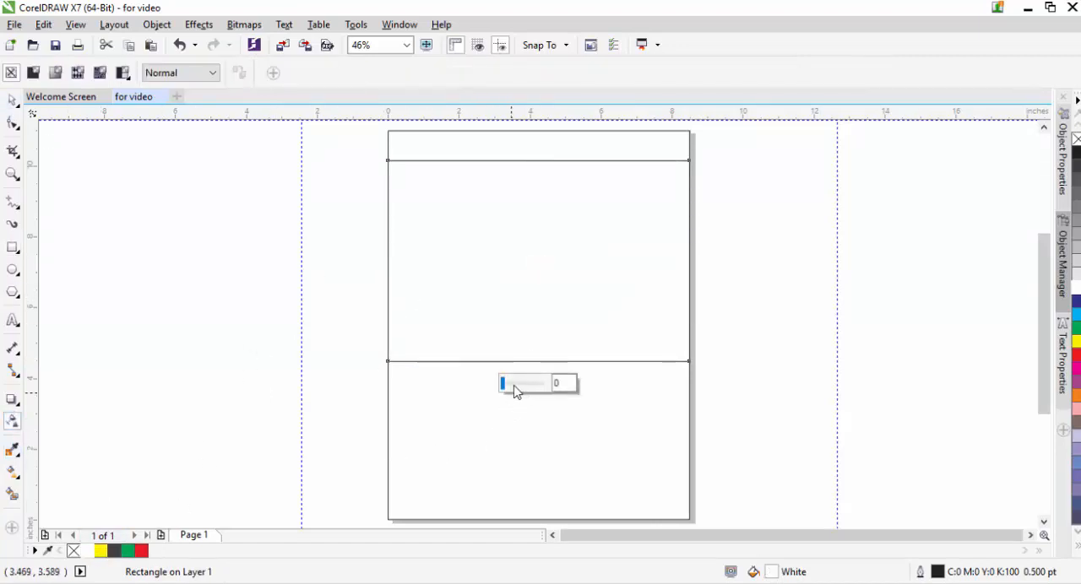
{"action": "mouse_move", "coordinate": [515, 390]}
{"action": "left_mouse_down"}
{"action": "mouse_move", "coordinate": [508, 385]}
{"action": "mouse_move", "coordinate": [542, 393]}
{"action": "mouse_move", "coordinate": [532, 392]}
{"action": "left_mouse_up"}
{"action": "key", "text": "ctrl+z"}
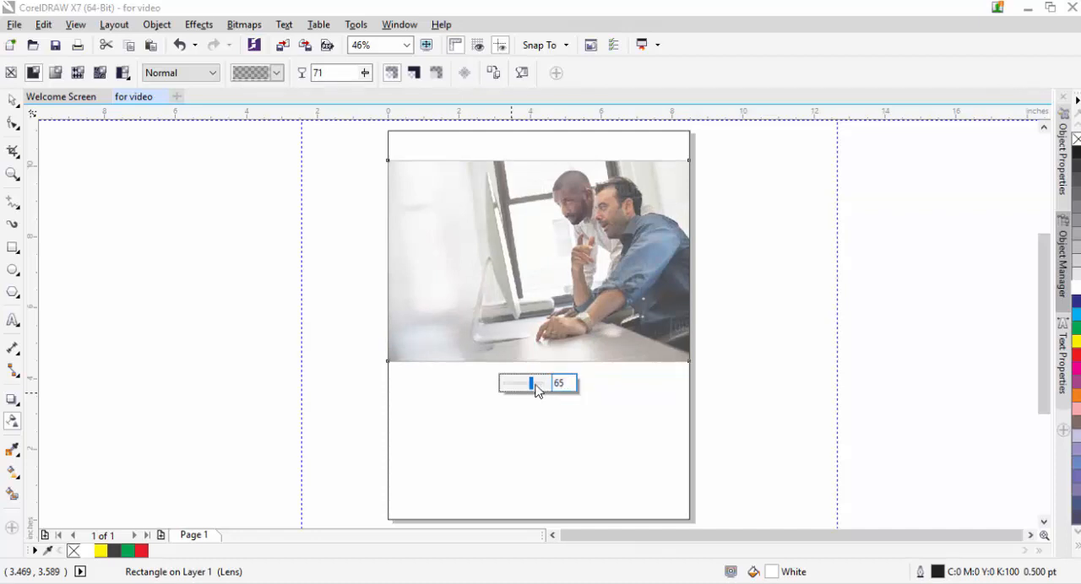
{"action": "left_click_drag", "start_coordinate": [534, 390], "coordinate": [535, 390]}
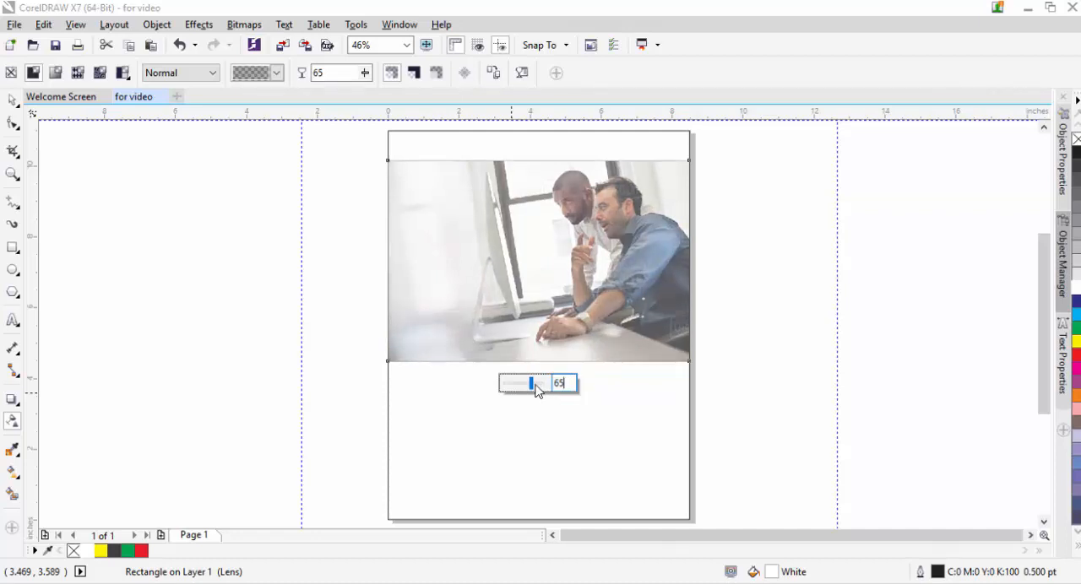
{"action": "left_click", "coordinate": [12, 100]}
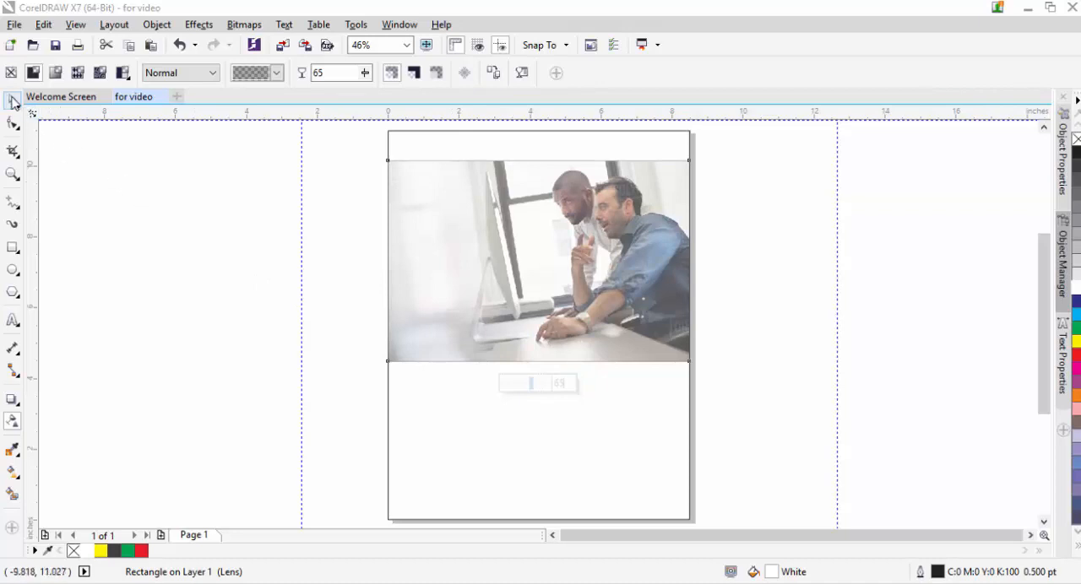
{"action": "left_click", "coordinate": [104, 215]}
Step: Set the outline width of the white overlay rectangle to None
{"action": "left_click", "coordinate": [448, 231]}
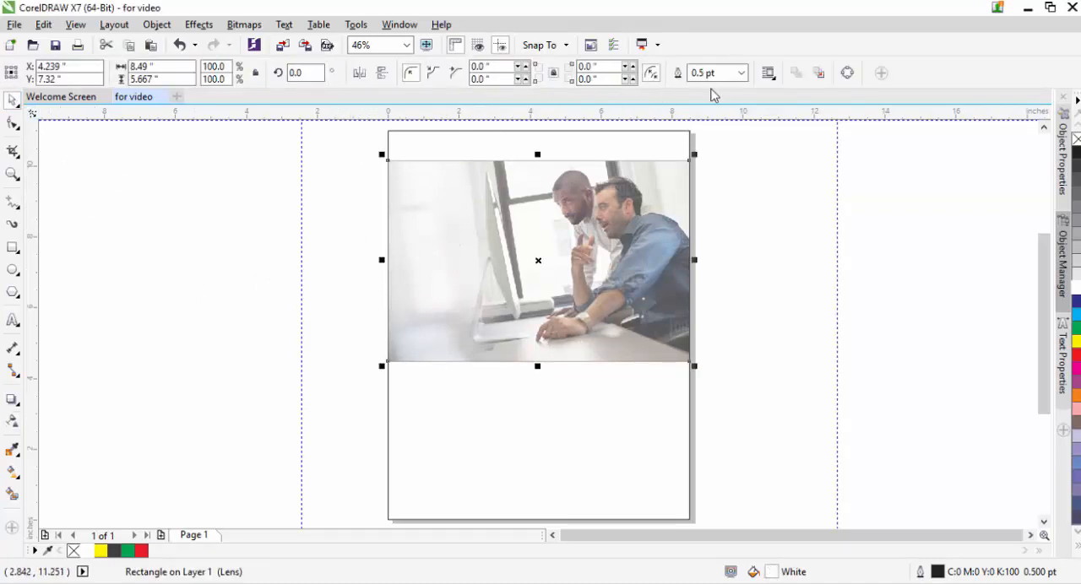
{"action": "left_click", "coordinate": [741, 72]}
{"action": "left_click", "coordinate": [735, 89]}
{"action": "left_click", "coordinate": [360, 153]}
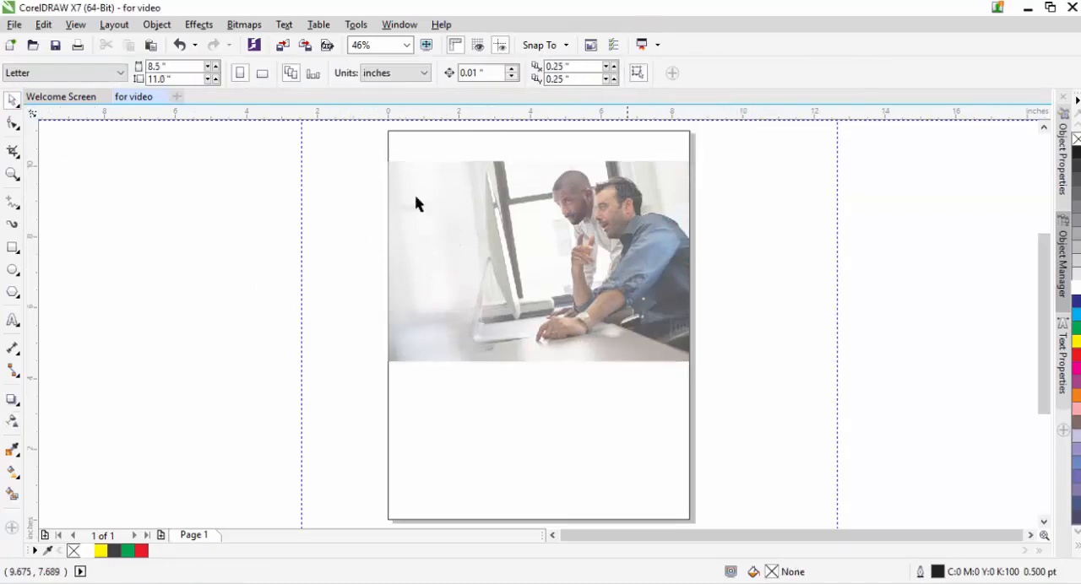
Step: Stretch the photo and its white overlay together downward until their lower edge is at about 4 inches on the ruler
{"action": "left_click_drag", "start_coordinate": [488, 207], "coordinate": [738, 425]}
{"action": "left_click_drag", "start_coordinate": [537, 364], "coordinate": [552, 386]}
{"action": "left_click", "coordinate": [817, 374]}
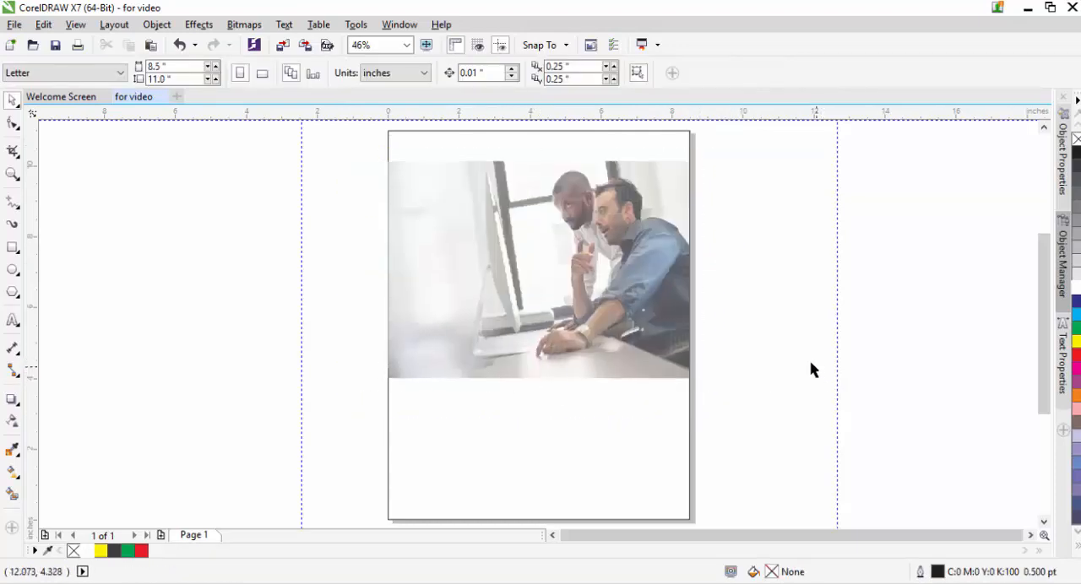
Step: Draw a rectangle about 7.91 by 2.91 inches over the photo's lower part, starting at the left page edge, filled yellow without an outline
{"action": "left_click", "coordinate": [12, 248]}
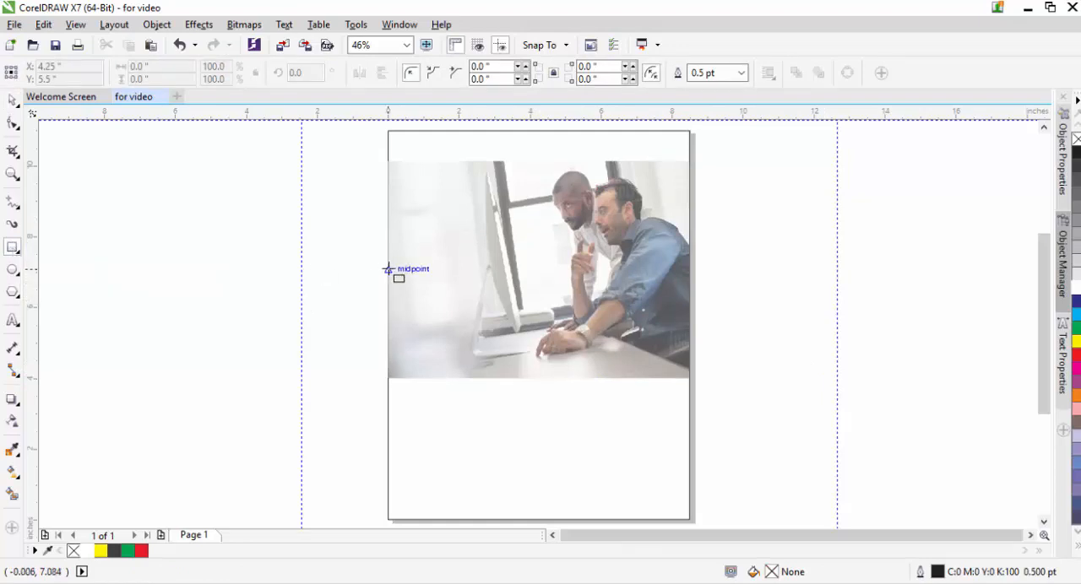
{"action": "left_click_drag", "start_coordinate": [388, 274], "coordinate": [668, 379]}
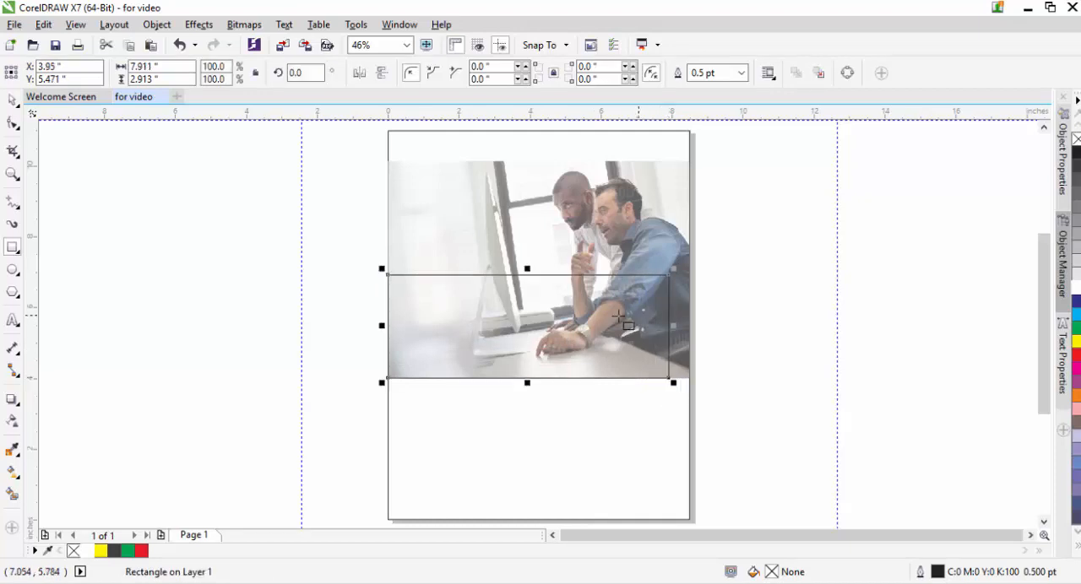
{"action": "left_click", "coordinate": [101, 553]}
{"action": "left_click", "coordinate": [740, 73]}
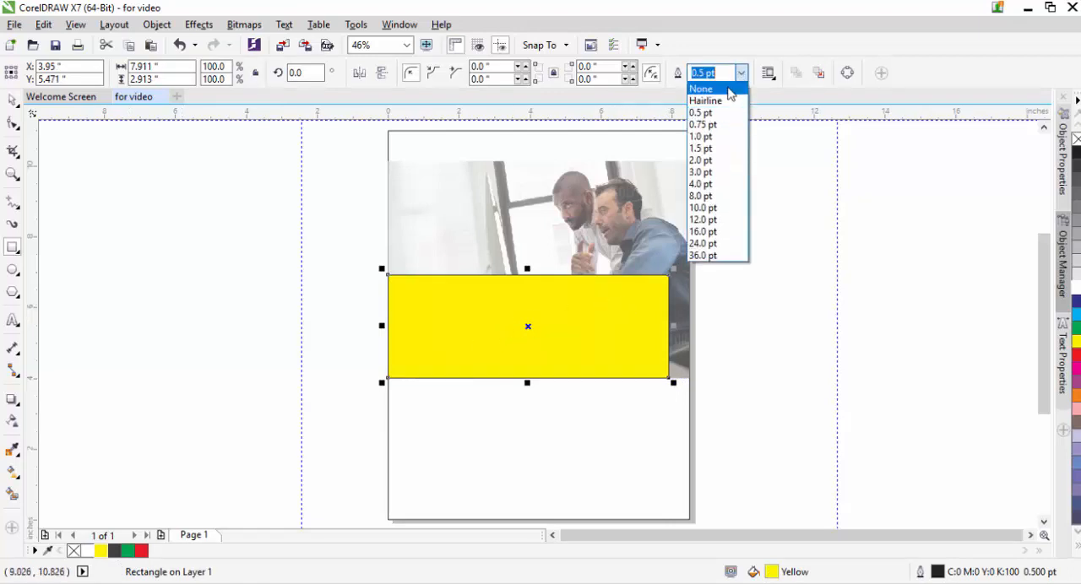
{"action": "left_click", "coordinate": [729, 90]}
{"action": "left_click", "coordinate": [13, 100]}
{"action": "left_click", "coordinate": [232, 292]}
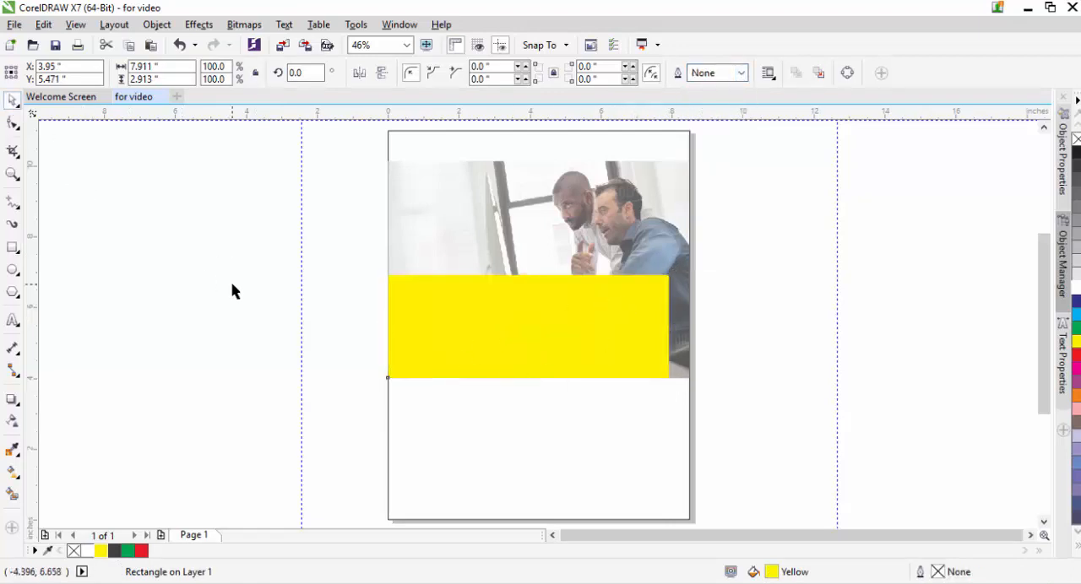
Step: Widen the yellow rectangle toward the right page edge to about 8.06 inches
{"action": "left_click", "coordinate": [544, 359]}
{"action": "mouse_move", "coordinate": [667, 327]}
{"action": "left_mouse_down"}
{"action": "mouse_move", "coordinate": [692, 326]}
{"action": "mouse_move", "coordinate": [676, 331]}
{"action": "left_mouse_up"}
{"action": "left_click", "coordinate": [728, 319]}
{"action": "key", "text": "z"}
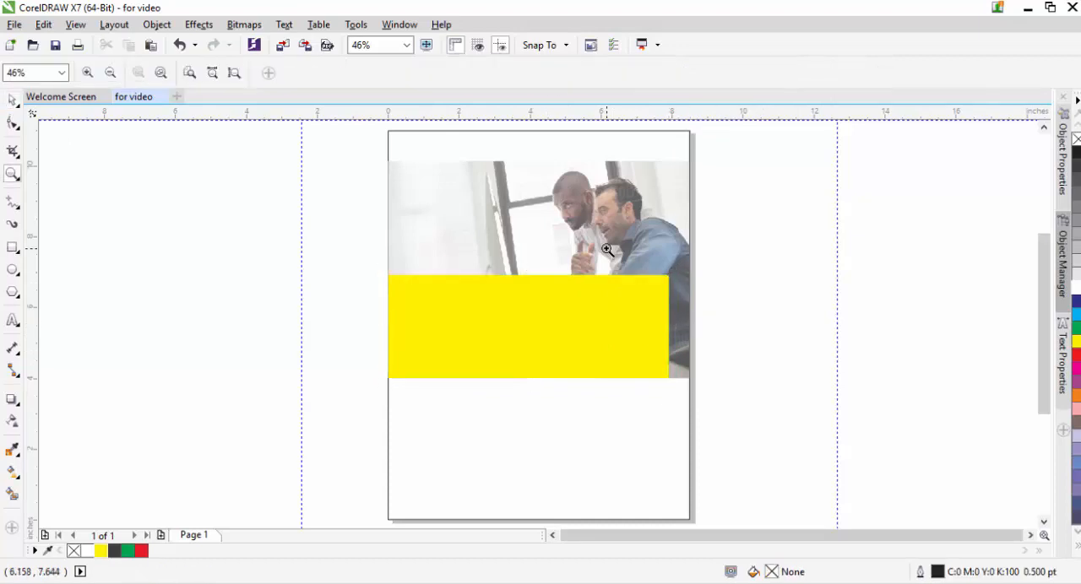
{"action": "left_click_drag", "start_coordinate": [633, 247], "coordinate": [796, 441]}
{"action": "left_click", "coordinate": [13, 99]}
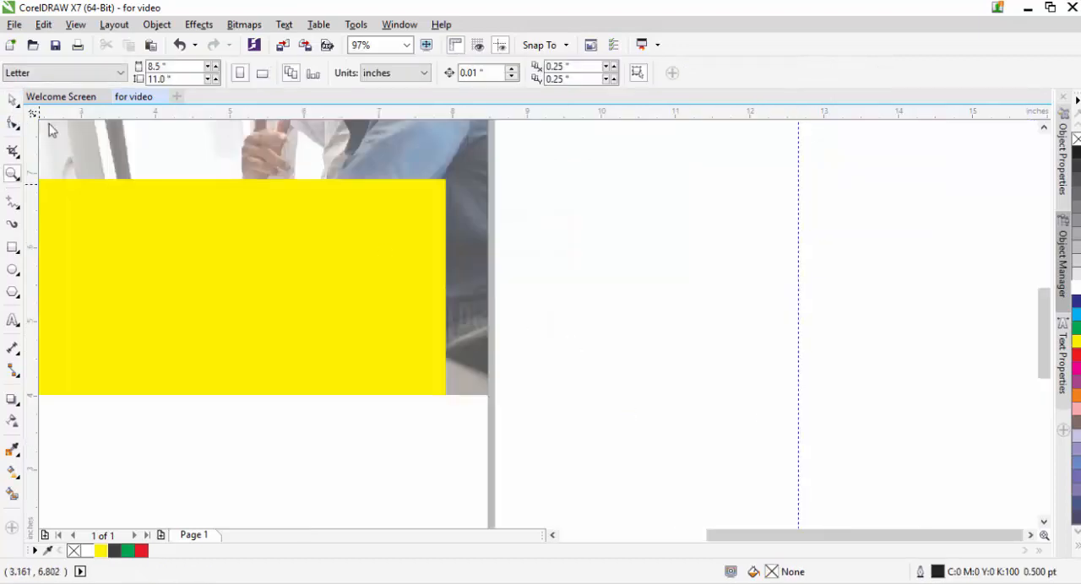
{"action": "left_click", "coordinate": [435, 270]}
{"action": "left_click_drag", "start_coordinate": [448, 292], "coordinate": [461, 297]}
{"action": "left_click", "coordinate": [509, 293]}
Step: Apply a uniform transparency of 40 to the yellow rectangle
{"action": "left_click", "coordinate": [208, 326]}
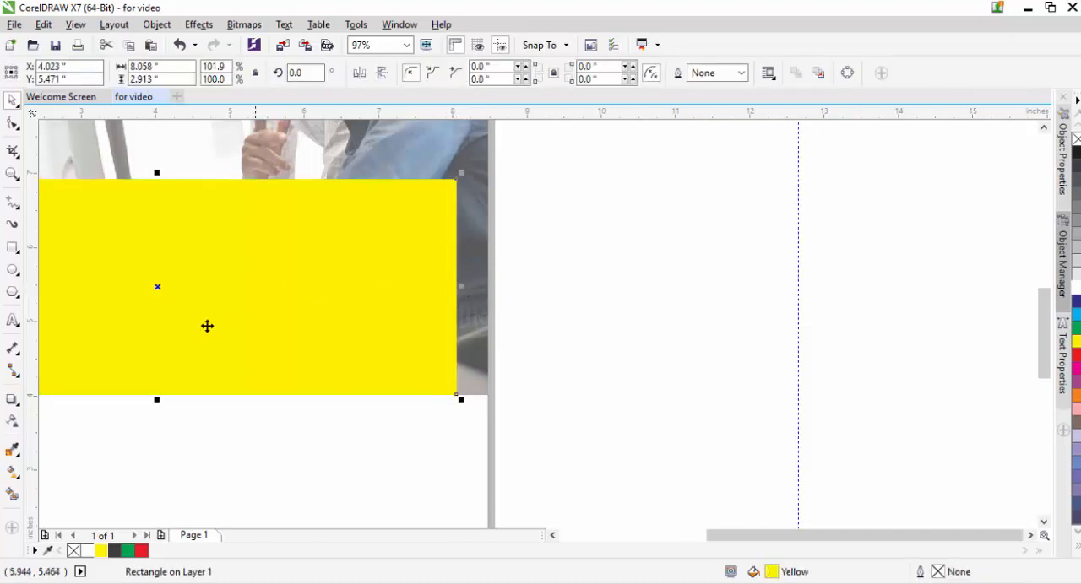
{"action": "left_click", "coordinate": [13, 421]}
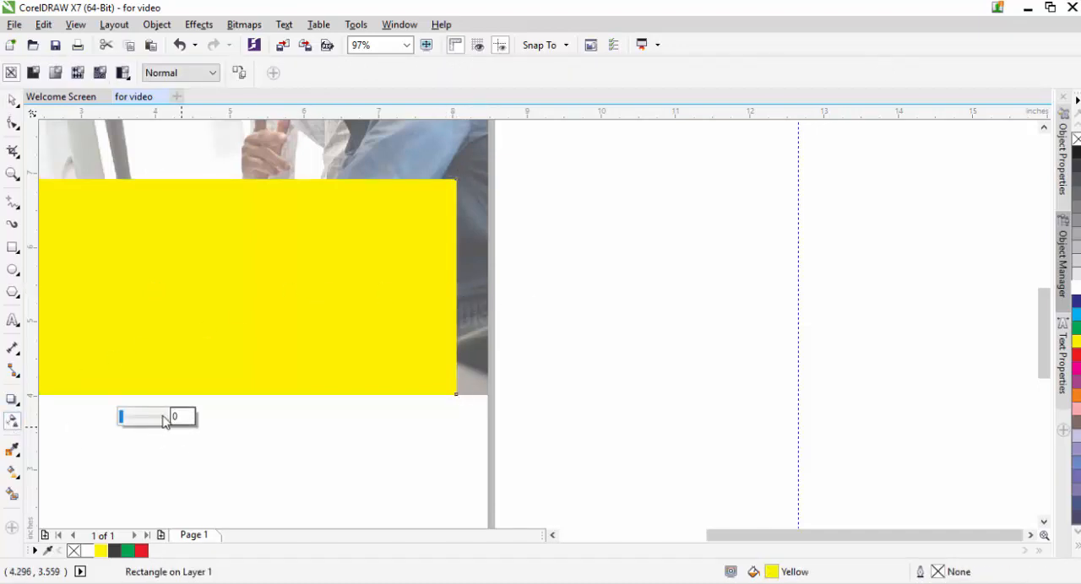
{"action": "left_click_drag", "start_coordinate": [157, 420], "coordinate": [146, 421]}
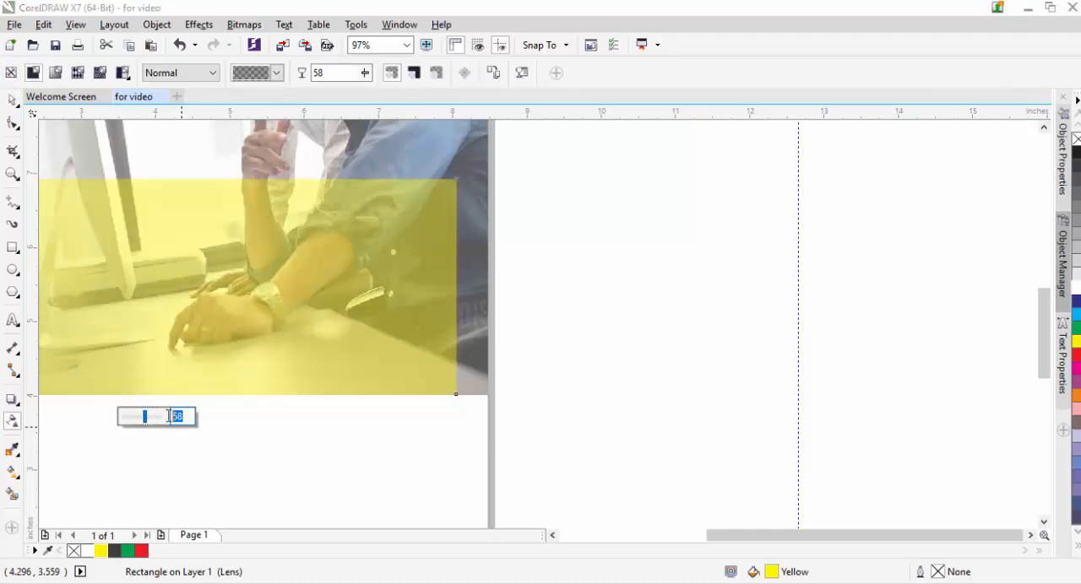
{"action": "key", "text": "Return"}
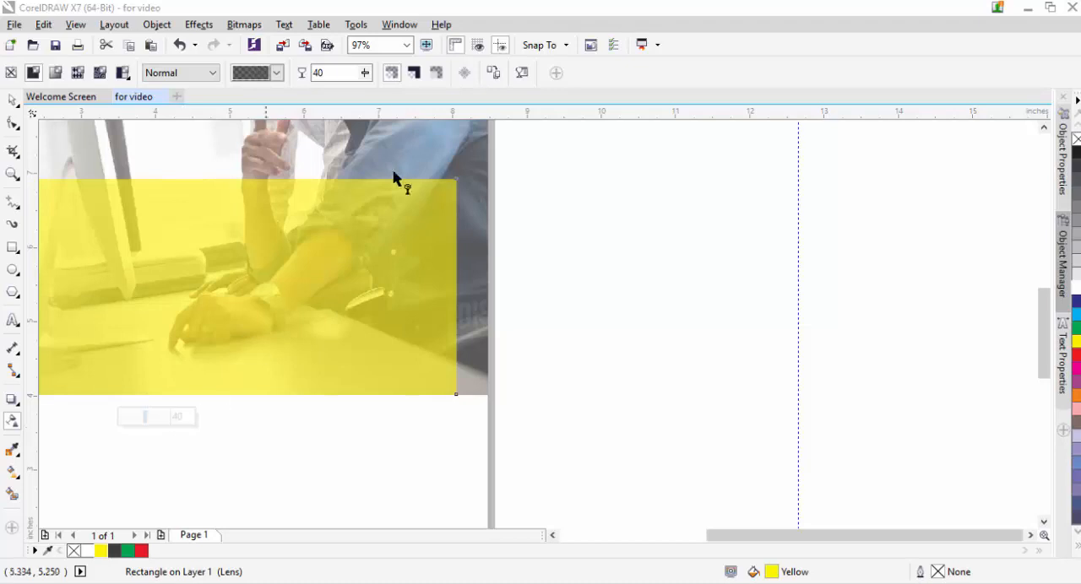
Step: Add a horizontal guideline along the yellow rectangle's upper edge and move the vertical guideline outside the page to the right page edge
{"action": "left_click", "coordinate": [12, 100]}
{"action": "left_click_drag", "start_coordinate": [551, 114], "coordinate": [550, 183]}
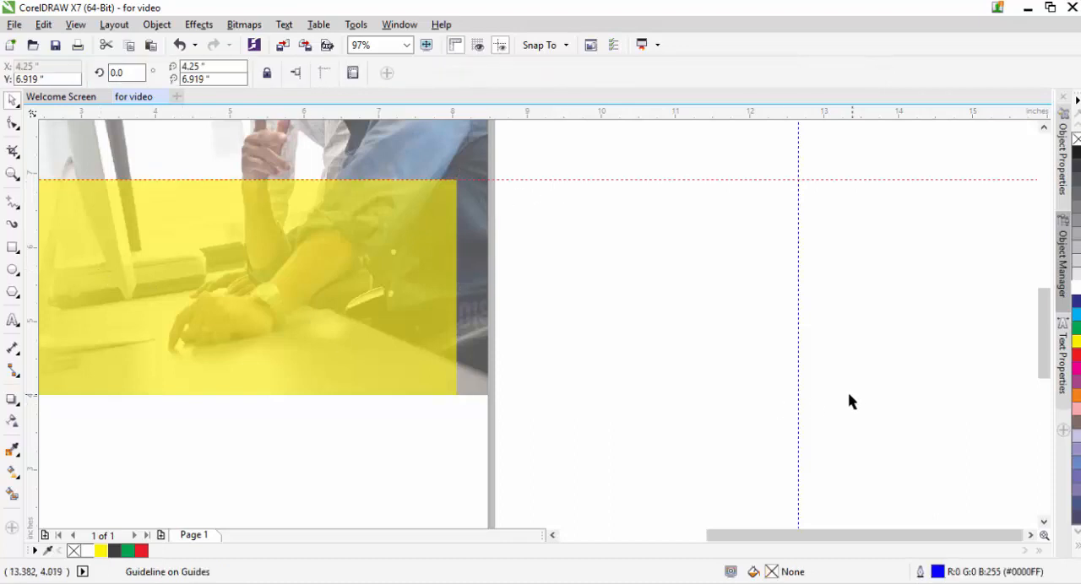
{"action": "left_click_drag", "start_coordinate": [796, 413], "coordinate": [488, 422]}
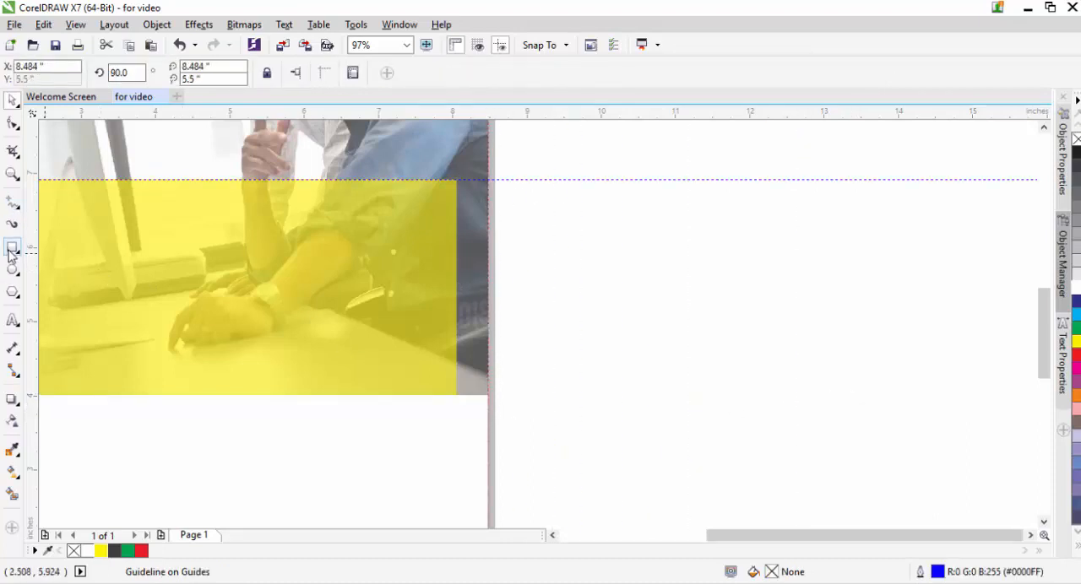
Step: Fill the gap between the yellow rectangle and the right page edge with a 90% Black rectangle about 0.43 by 2.91 inches without an outline
{"action": "left_click", "coordinate": [12, 247]}
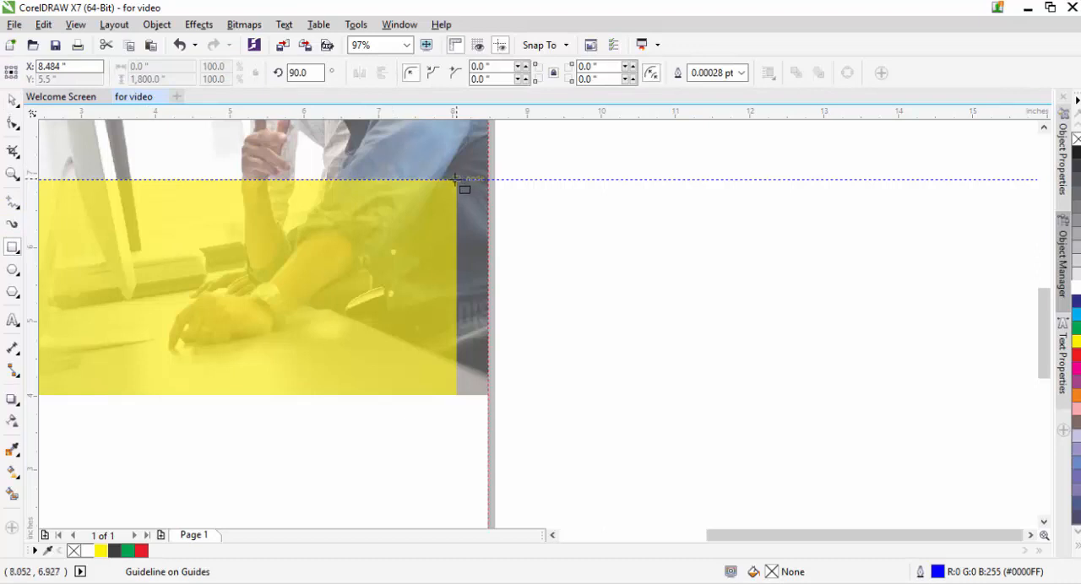
{"action": "mouse_move", "coordinate": [455, 179]}
{"action": "left_mouse_down"}
{"action": "mouse_move", "coordinate": [488, 251]}
{"action": "mouse_move", "coordinate": [488, 397]}
{"action": "left_mouse_up"}
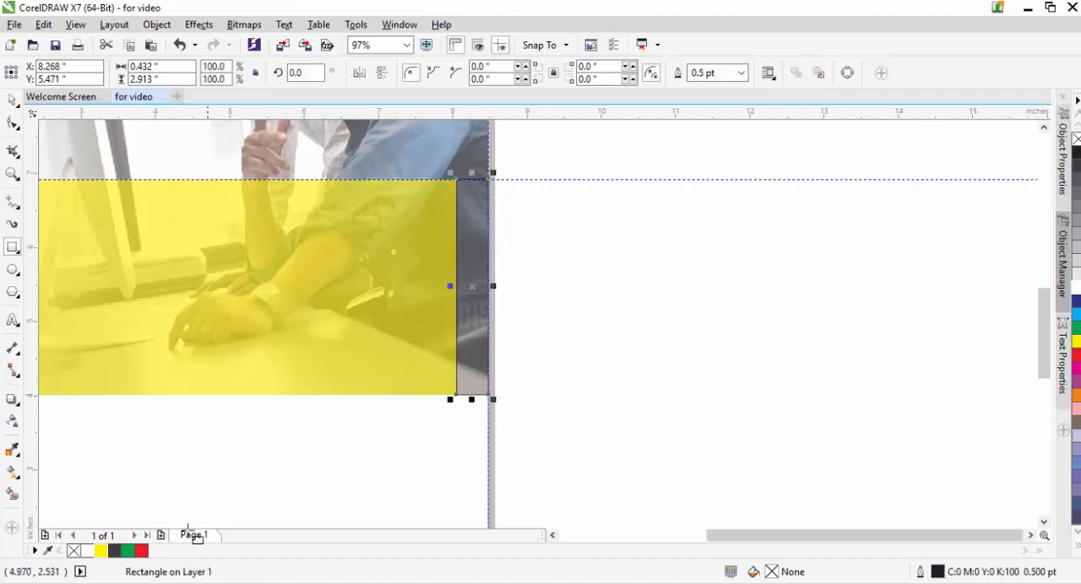
{"action": "left_click", "coordinate": [114, 550]}
{"action": "left_click", "coordinate": [742, 73]}
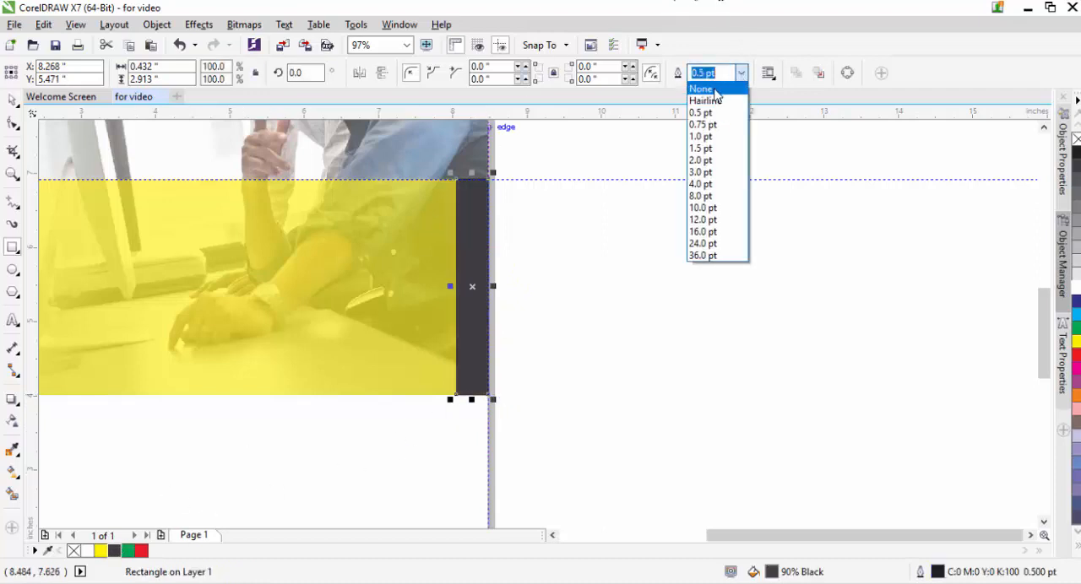
{"action": "left_click", "coordinate": [714, 88]}
{"action": "left_click", "coordinate": [576, 299]}
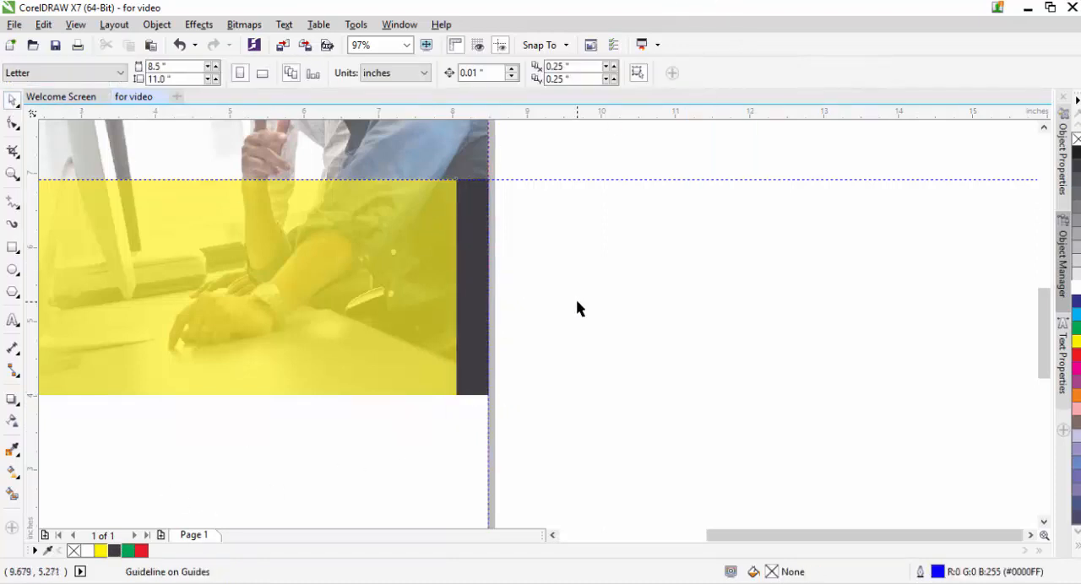
Step: Position guidelines horizontally at about 8.9 inches, vertically at the yellow rectangle's right edge, and vertically about 0.6 inch inside the left page edge
{"action": "key", "text": "shift+F4"}
{"action": "left_click_drag", "start_coordinate": [603, 274], "coordinate": [603, 206]}
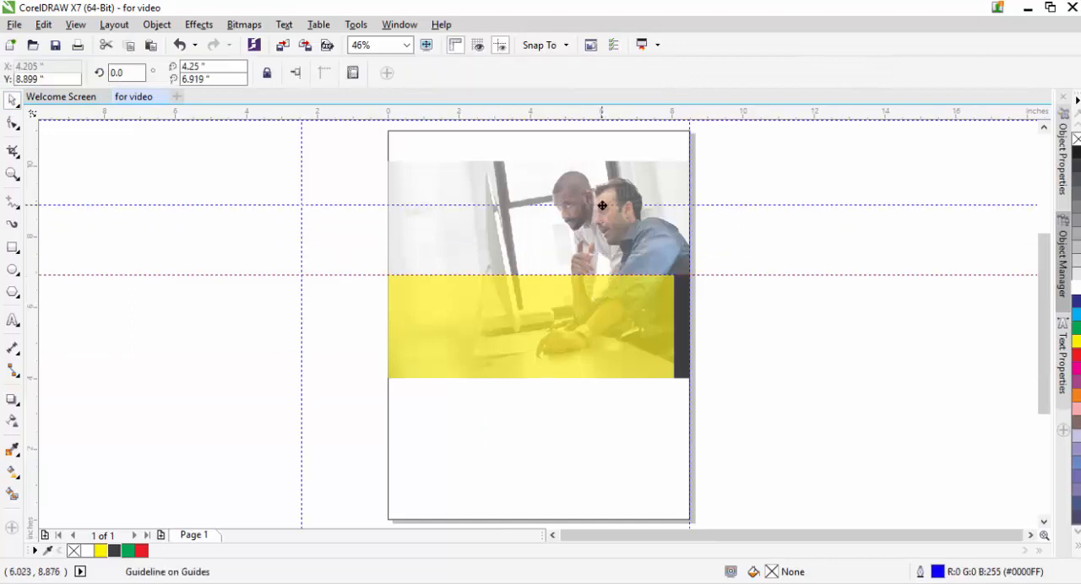
{"action": "left_click", "coordinate": [890, 376]}
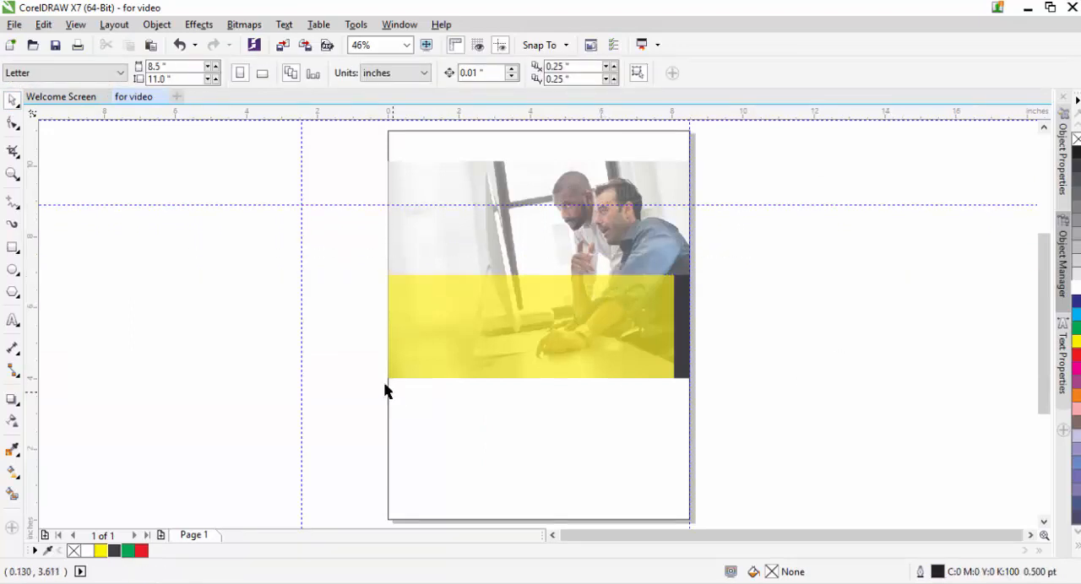
{"action": "left_click_drag", "start_coordinate": [304, 456], "coordinate": [674, 470]}
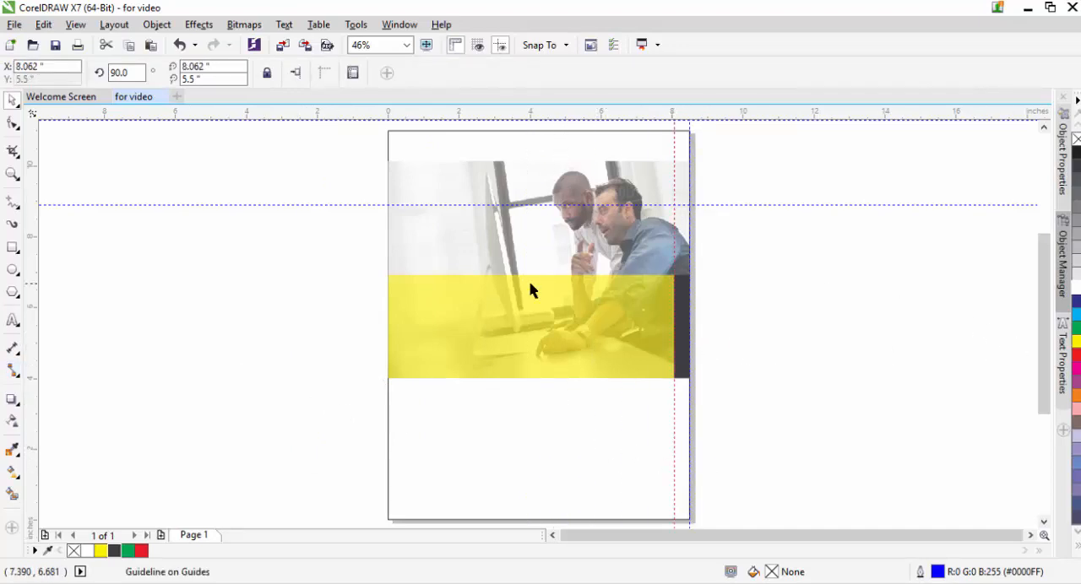
{"action": "left_click_drag", "start_coordinate": [32, 309], "coordinate": [412, 377]}
{"action": "left_click", "coordinate": [329, 365]}
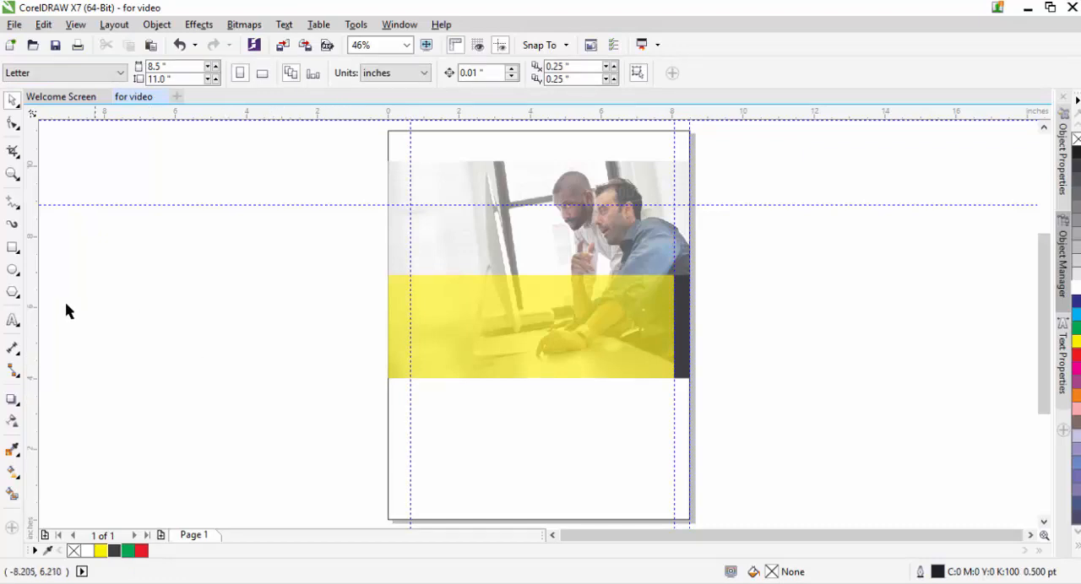
Step: Add two lines of artistic text reading "CORPORATE" and "COMPANY REPORT" in the empty area beside the page
{"action": "left_click", "coordinate": [12, 322]}
{"action": "left_click", "coordinate": [129, 321]}
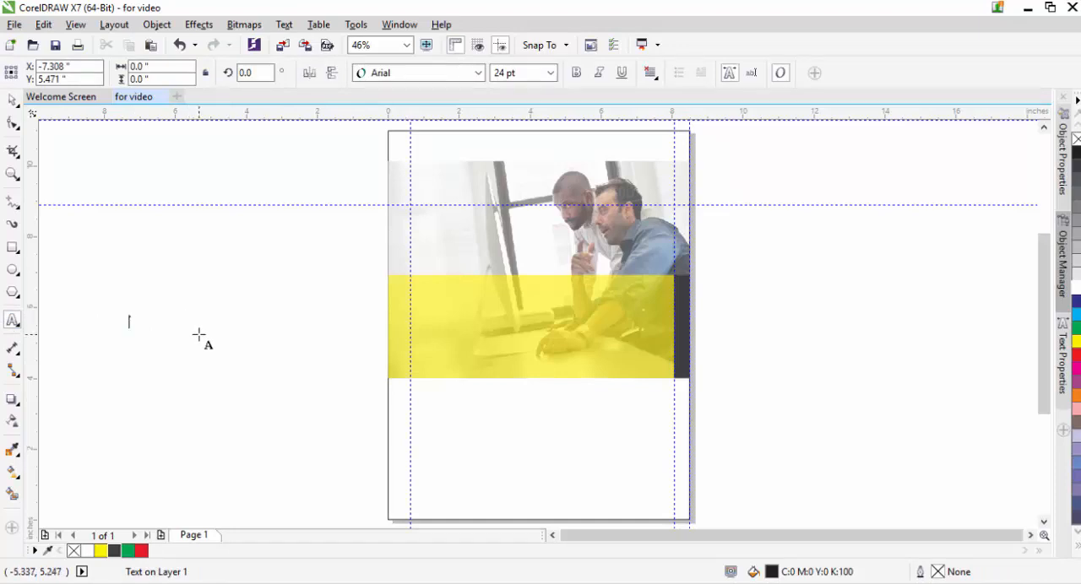
{"action": "type", "text": "COMPANY REPORT"}
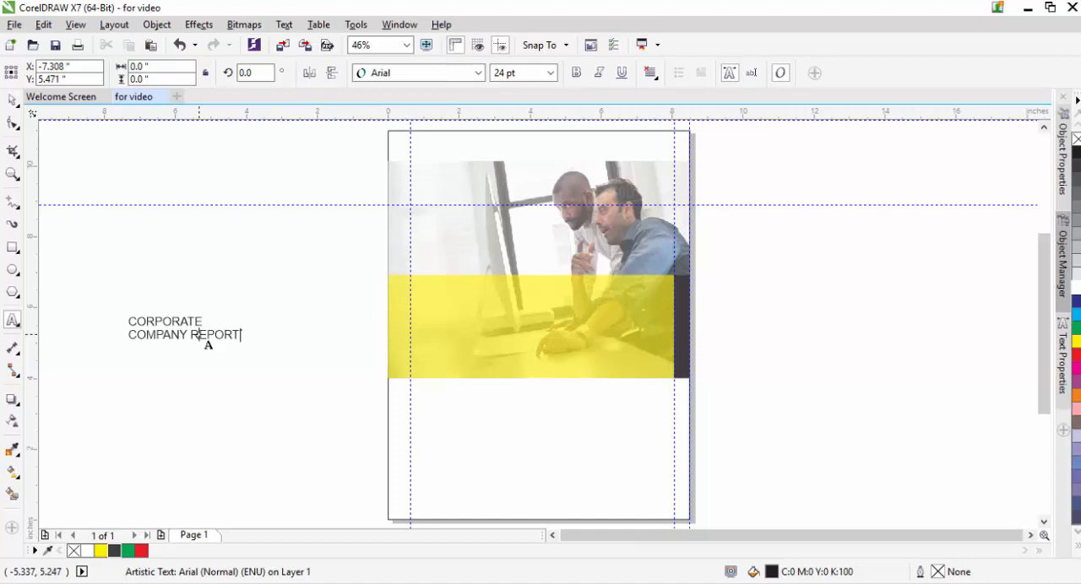
Step: Set the "CORPORATE COMPANY REPORT" text to Verdana in bold
{"action": "key", "text": "ctrl+a"}
{"action": "left_click", "coordinate": [452, 73]}
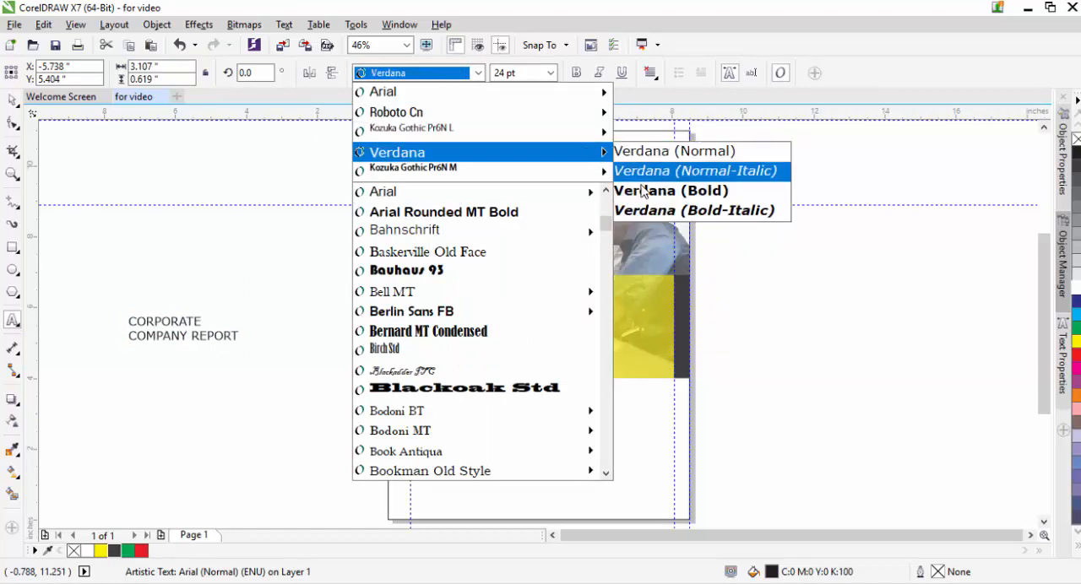
{"action": "left_click", "coordinate": [651, 150]}
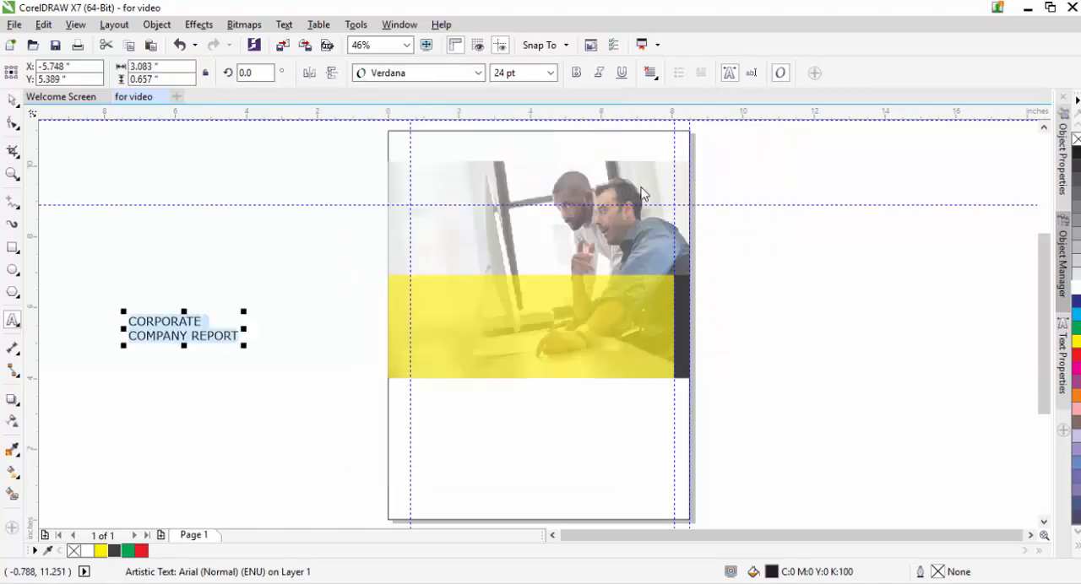
{"action": "left_click", "coordinate": [577, 74]}
{"action": "left_click", "coordinate": [12, 100]}
{"action": "left_click", "coordinate": [156, 225]}
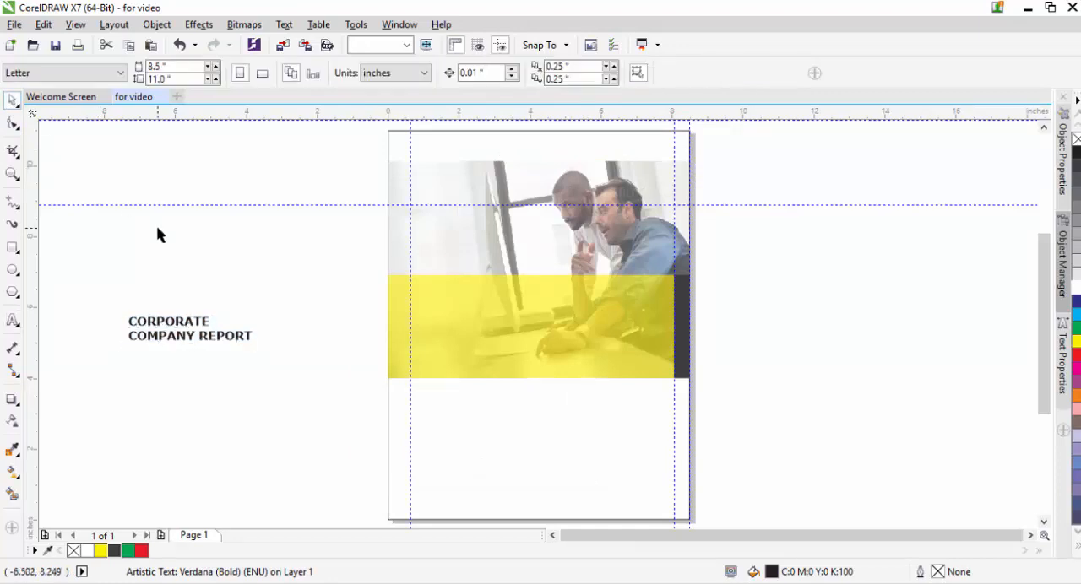
Step: Enlarge the title to about 42.7 pt below the yellow rectangle, starting at the left margin guideline, and tighten its line spacing
{"action": "left_click_drag", "start_coordinate": [200, 341], "coordinate": [632, 456]}
{"action": "left_click", "coordinate": [12, 125]}
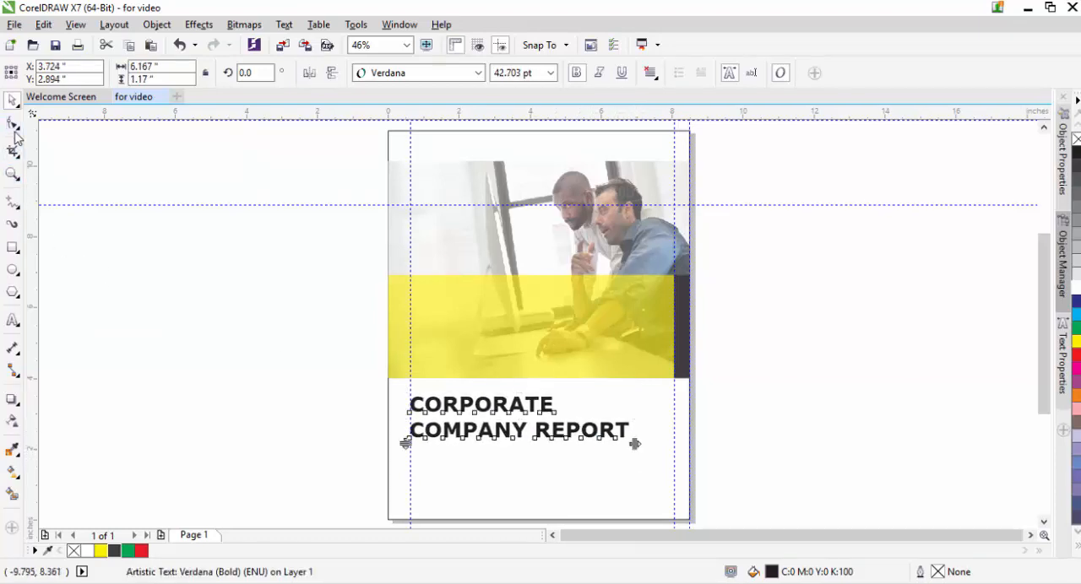
{"action": "left_click_drag", "start_coordinate": [403, 445], "coordinate": [402, 427]}
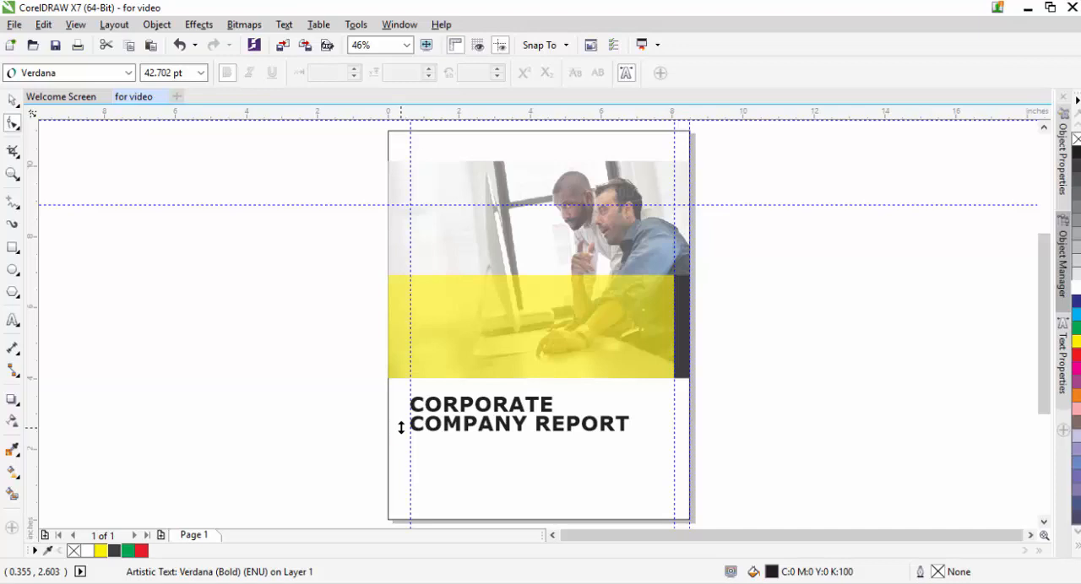
{"action": "left_click_drag", "start_coordinate": [402, 427], "coordinate": [402, 428]}
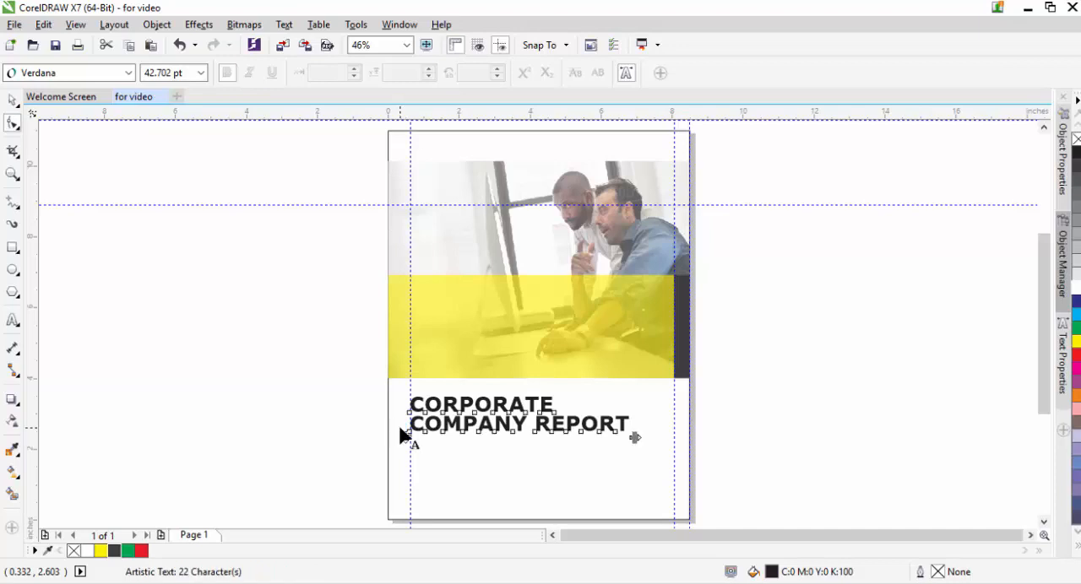
Step: Tighten the title's character spacing to a width of about 5.59 inches and realign it with the left margin guideline
{"action": "left_click_drag", "start_coordinate": [635, 438], "coordinate": [608, 438]}
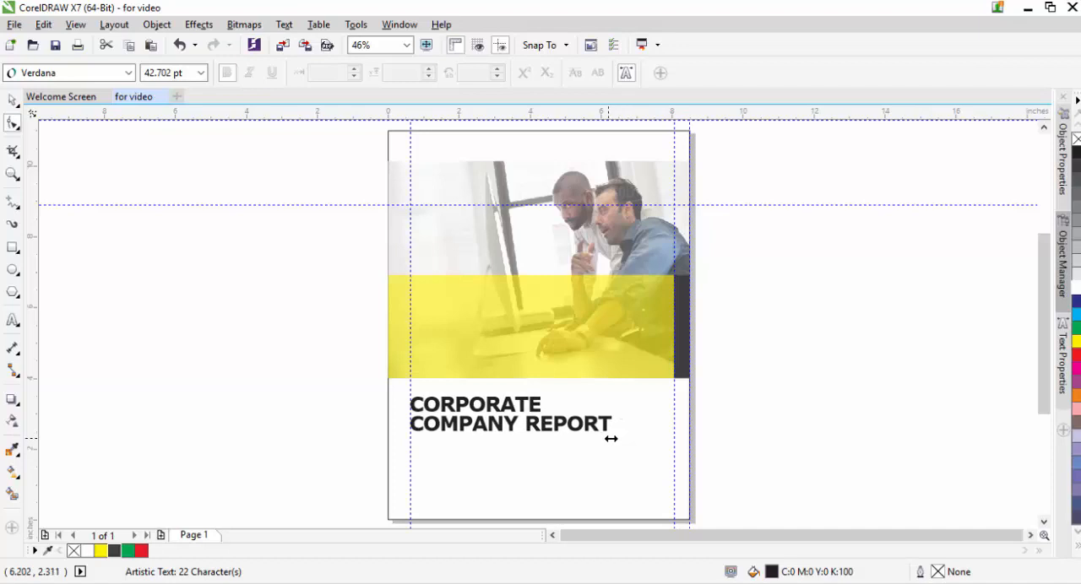
{"action": "mouse_move", "coordinate": [611, 438]}
{"action": "left_mouse_down"}
{"action": "mouse_move", "coordinate": [656, 436]}
{"action": "mouse_move", "coordinate": [602, 444]}
{"action": "left_mouse_up"}
{"action": "left_click", "coordinate": [13, 100]}
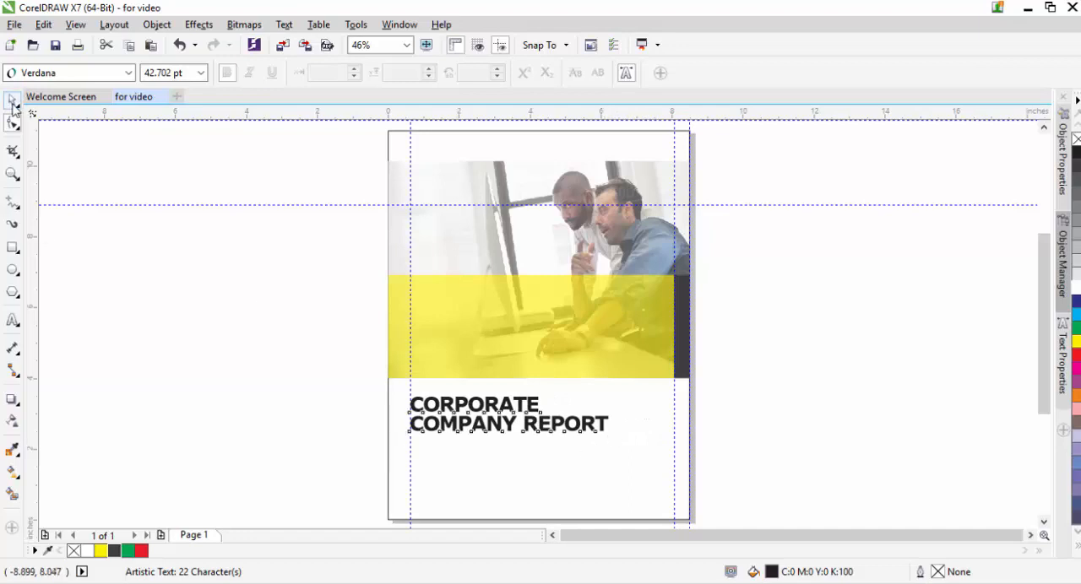
{"action": "left_click", "coordinate": [282, 427]}
{"action": "left_click", "coordinate": [498, 429]}
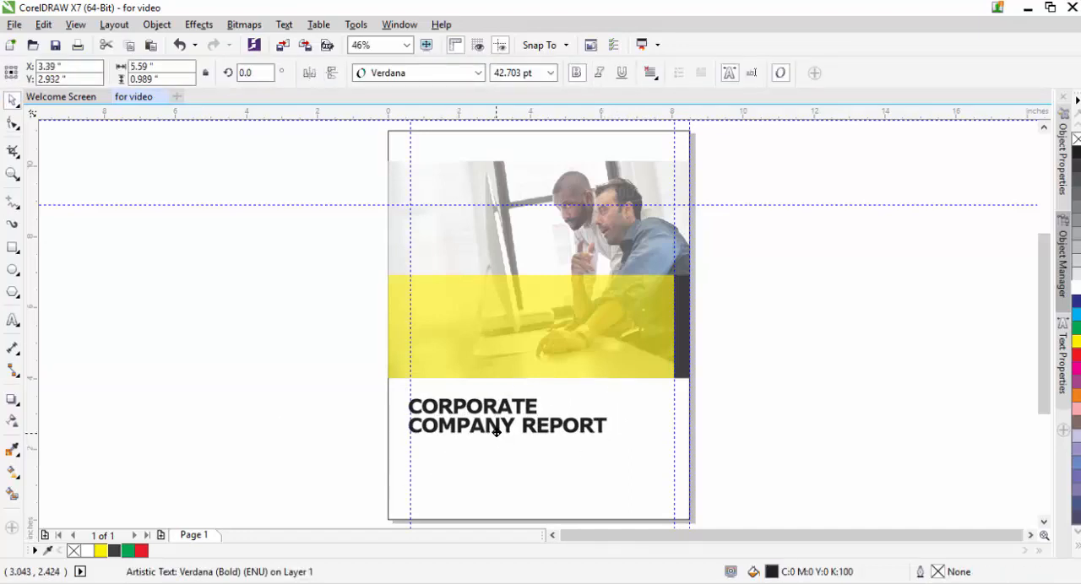
{"action": "left_click_drag", "start_coordinate": [498, 430], "coordinate": [500, 430]}
Step: Draw a thin yellow bar about 7.44 by 0.09 inches without an outline below the title, spanning the left and right margin guidelines
{"action": "key", "text": "z"}
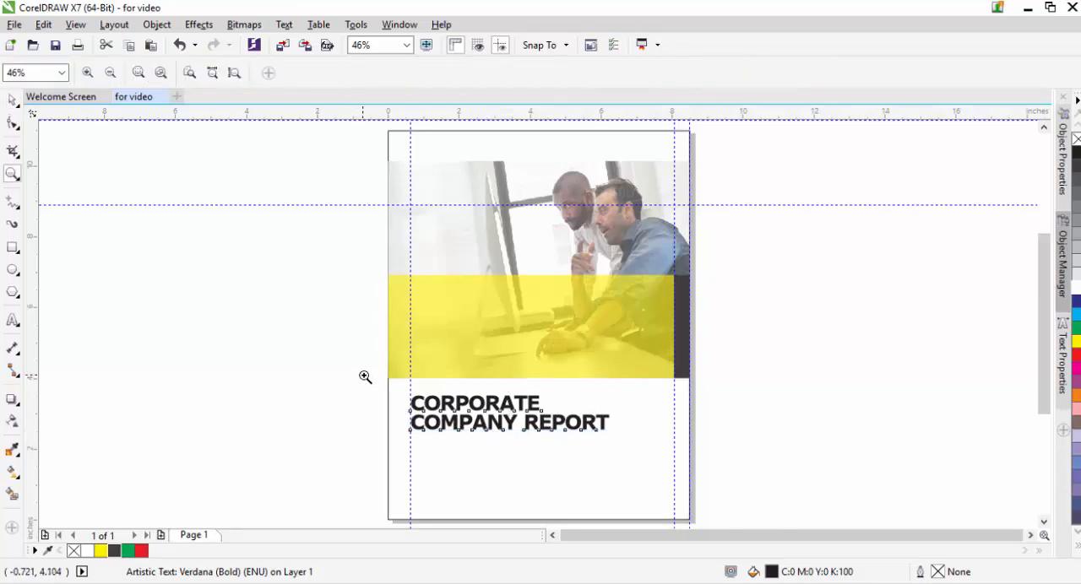
{"action": "left_click_drag", "start_coordinate": [363, 374], "coordinate": [687, 512]}
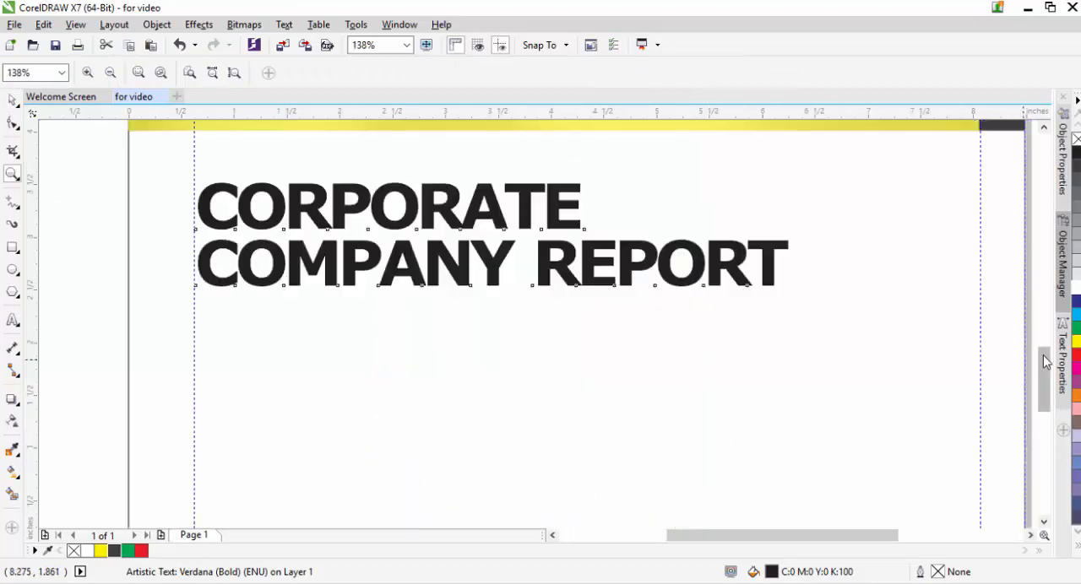
{"action": "left_click_drag", "start_coordinate": [1044, 379], "coordinate": [1045, 397]}
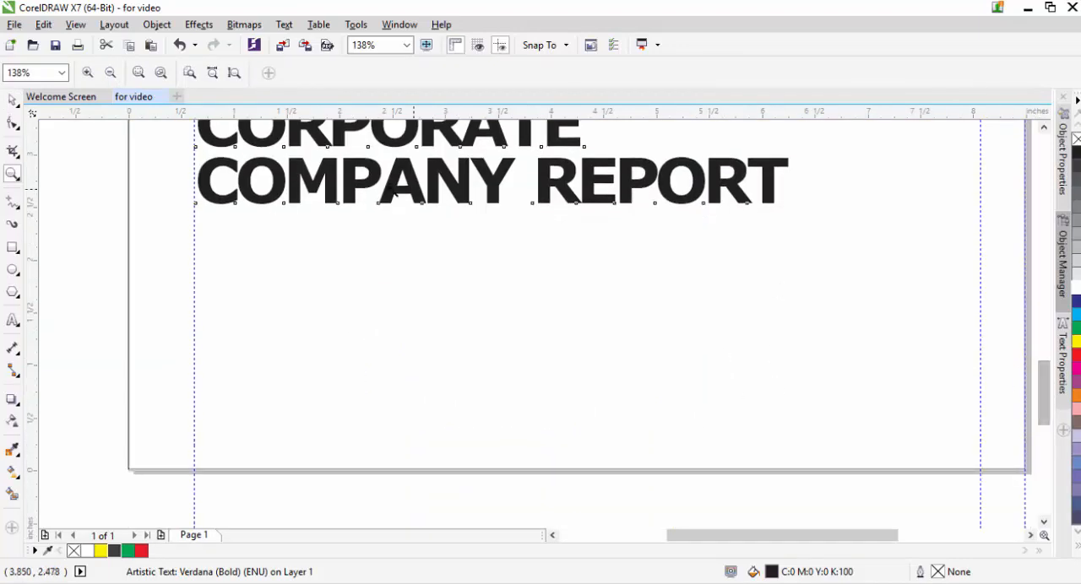
{"action": "left_click", "coordinate": [13, 250]}
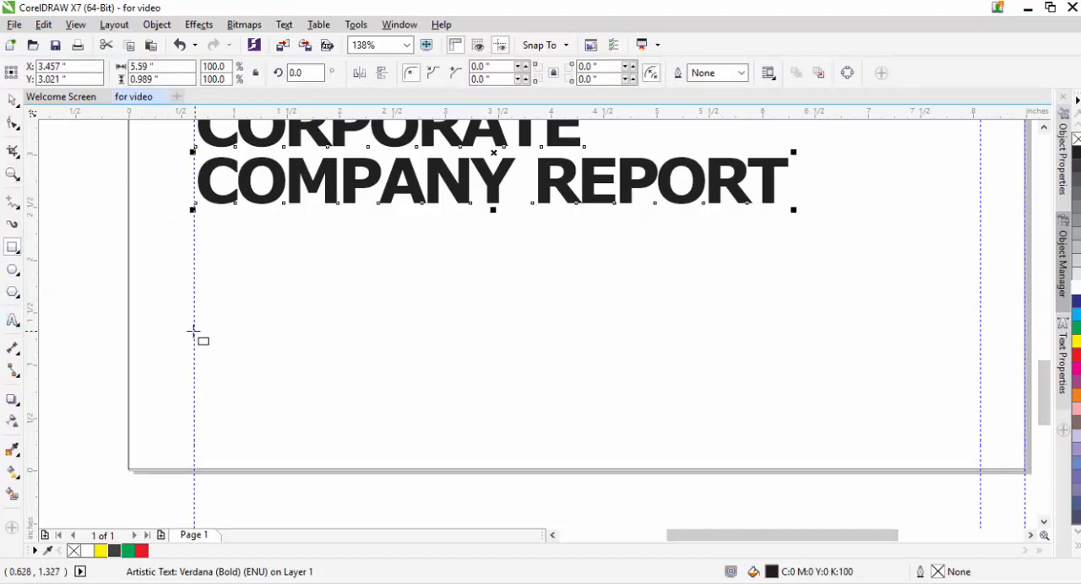
{"action": "left_click_drag", "start_coordinate": [194, 332], "coordinate": [980, 341]}
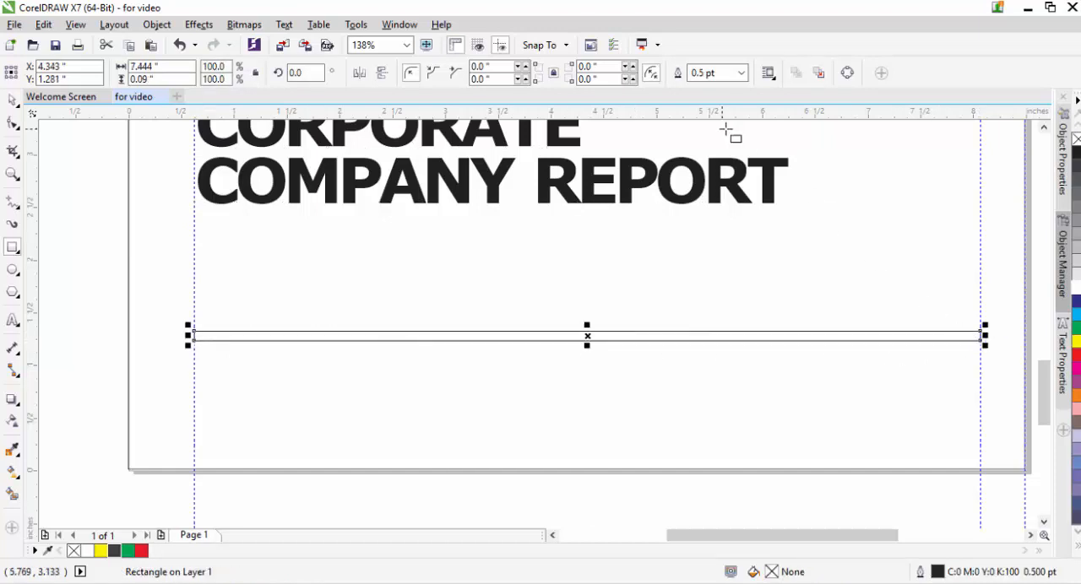
{"action": "left_click", "coordinate": [102, 551]}
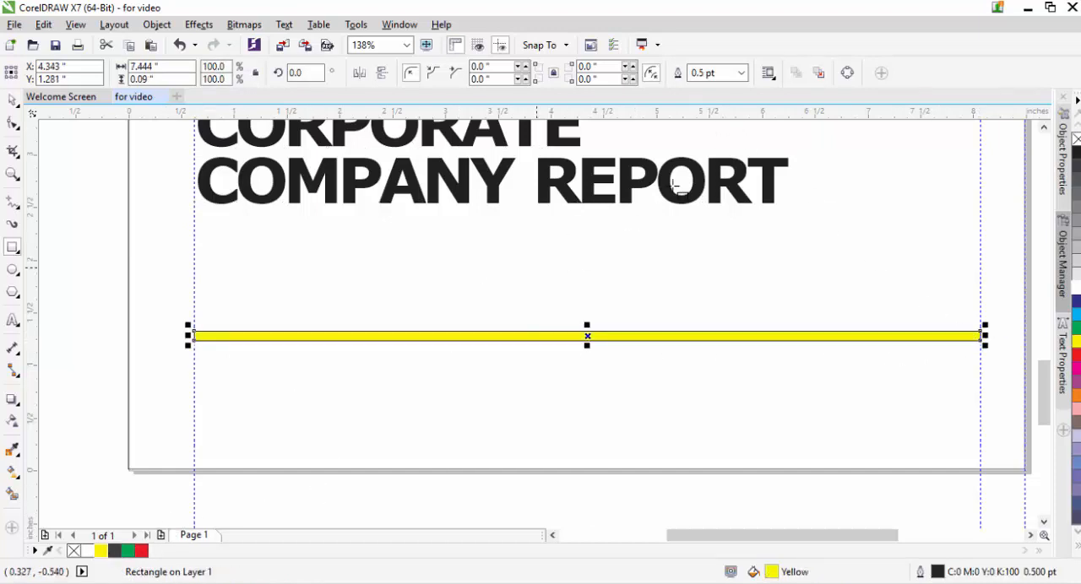
{"action": "left_click", "coordinate": [740, 73]}
{"action": "left_click", "coordinate": [697, 86]}
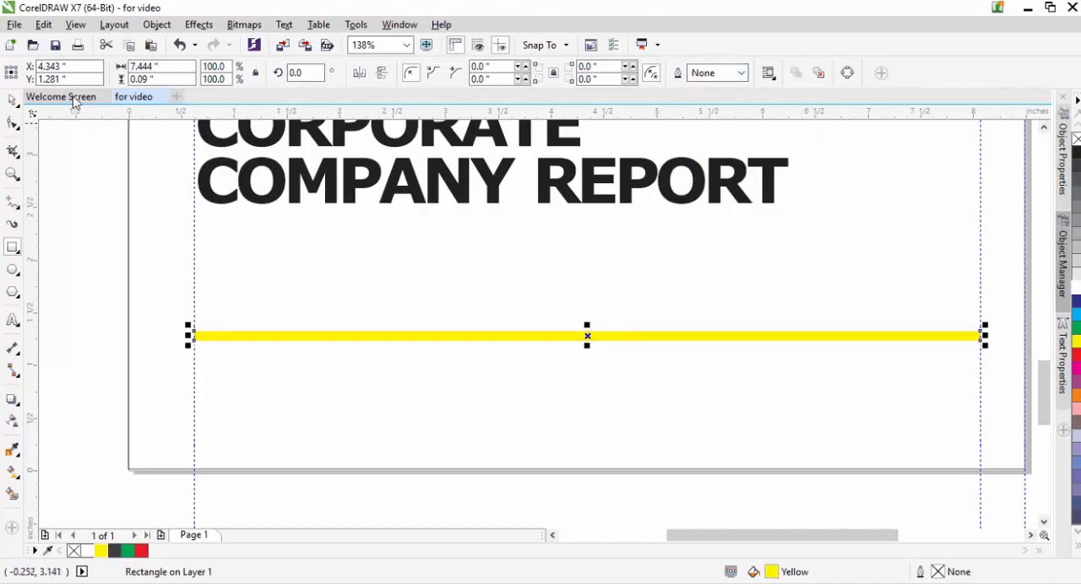
Step: Move the thin yellow bar down to about 0.56 inch above the page's lower edge, between the margin guidelines
{"action": "left_click_drag", "start_coordinate": [587, 336], "coordinate": [586, 404]}
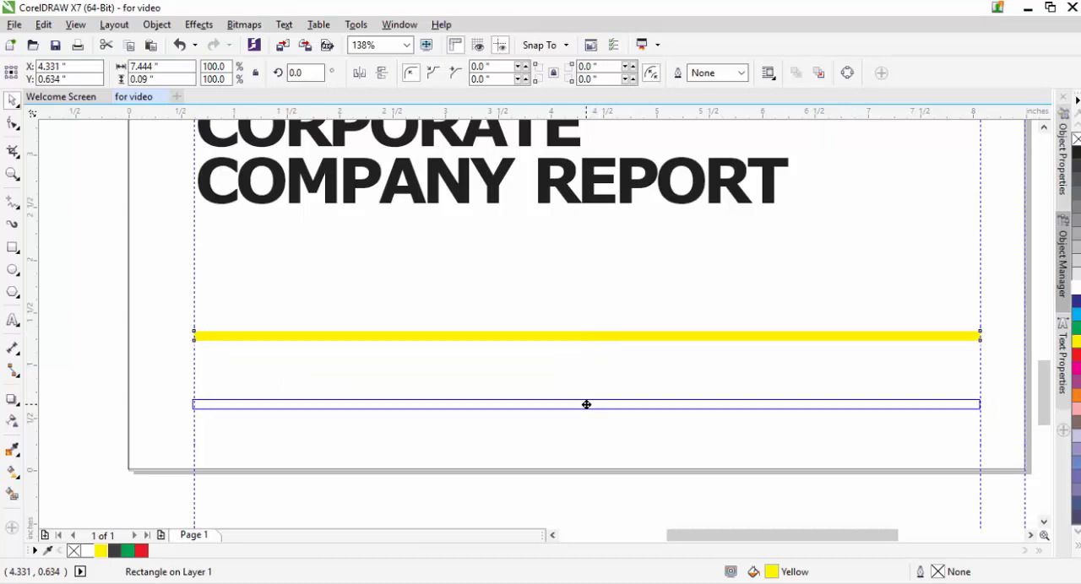
{"action": "left_click_drag", "start_coordinate": [586, 404], "coordinate": [587, 404]}
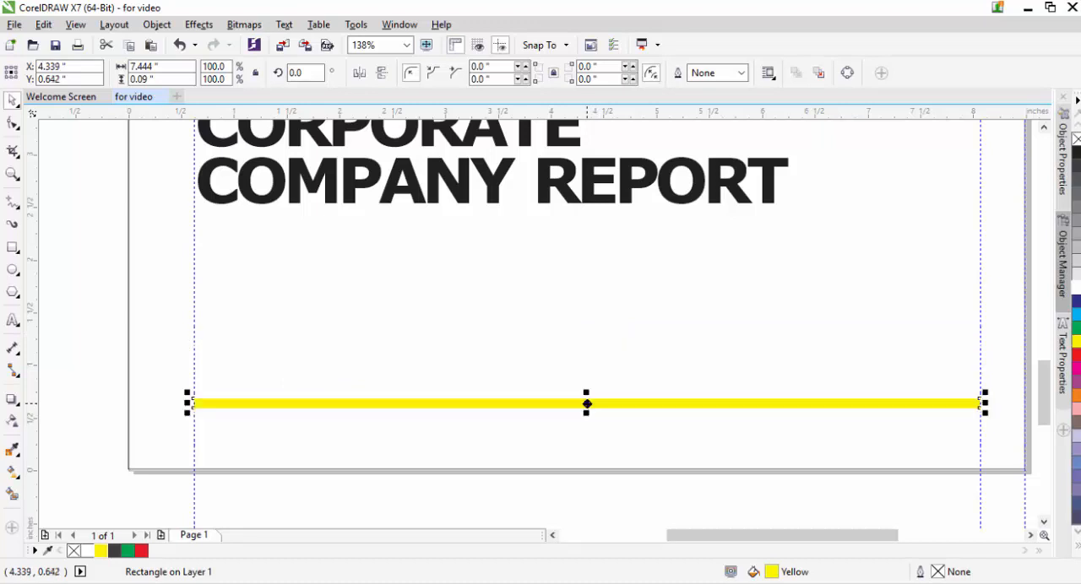
{"action": "key", "text": "Down"}
{"action": "key", "text": "Down"}
{"action": "key", "text": "Down"}
{"action": "key", "text": "Down"}
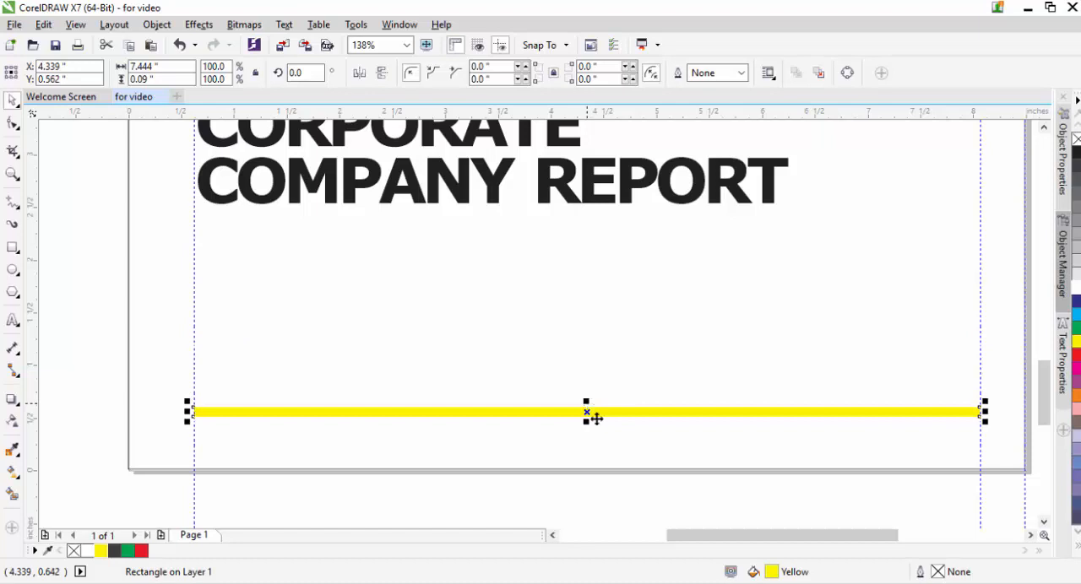
Step: Add the artistic text "2017 - 2018" between the title and the thin yellow bar
{"action": "left_click", "coordinate": [13, 320]}
{"action": "left_click", "coordinate": [222, 320]}
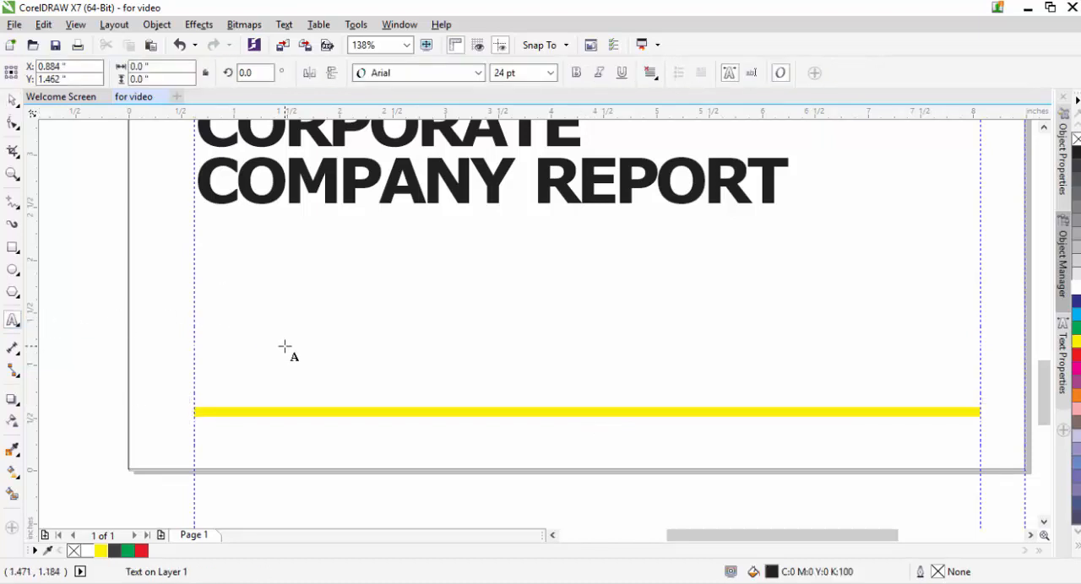
{"action": "type", "text": "2017"}
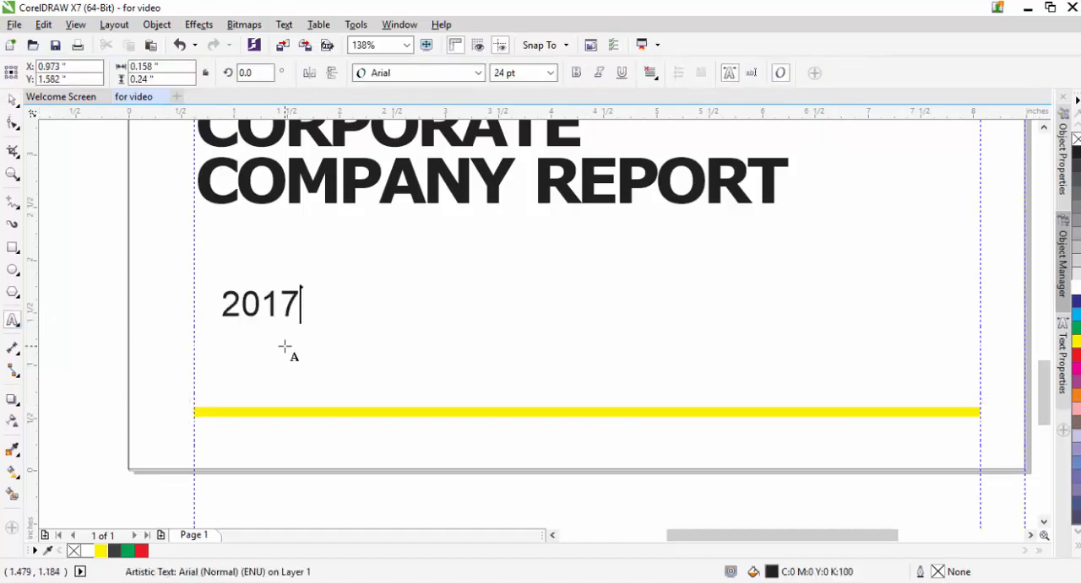
{"action": "type", "text": " - 2018"}
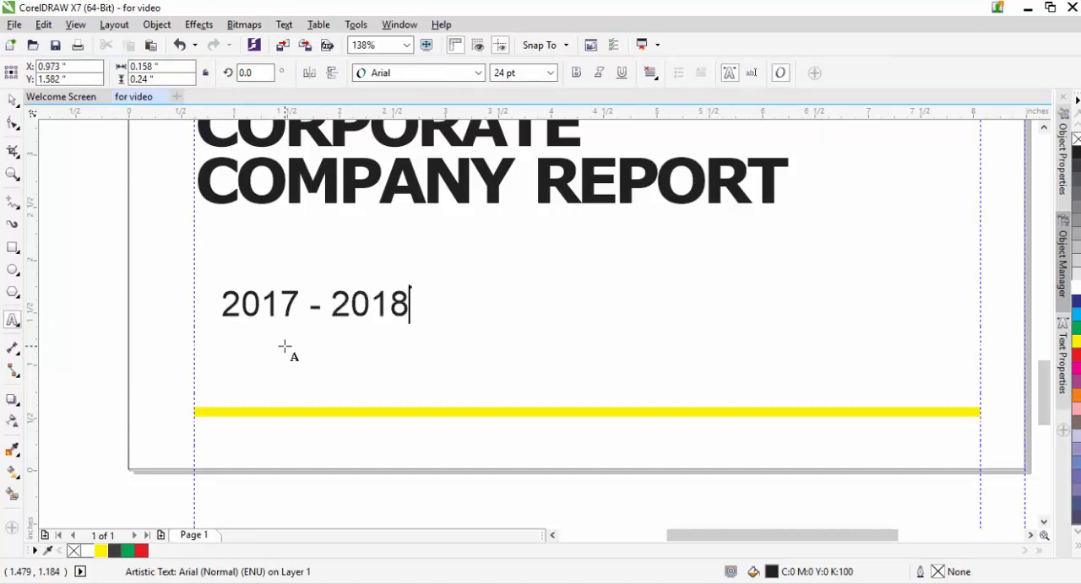
Step: Change the font of the "2017 - 2018" text to Roboto Lt (Medium, Light)
{"action": "key", "text": "ctrl+a"}
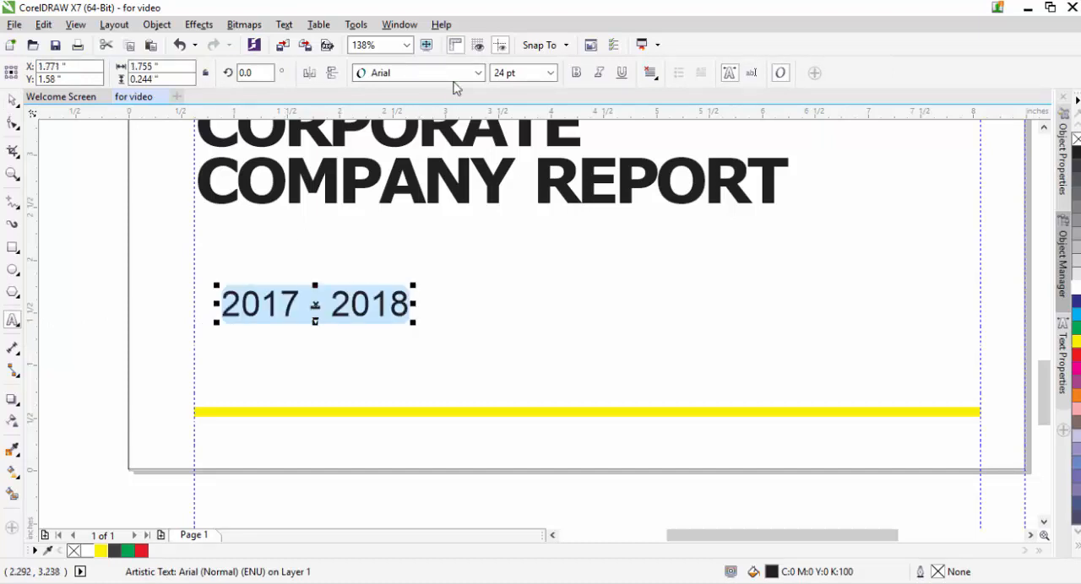
{"action": "left_click", "coordinate": [458, 75]}
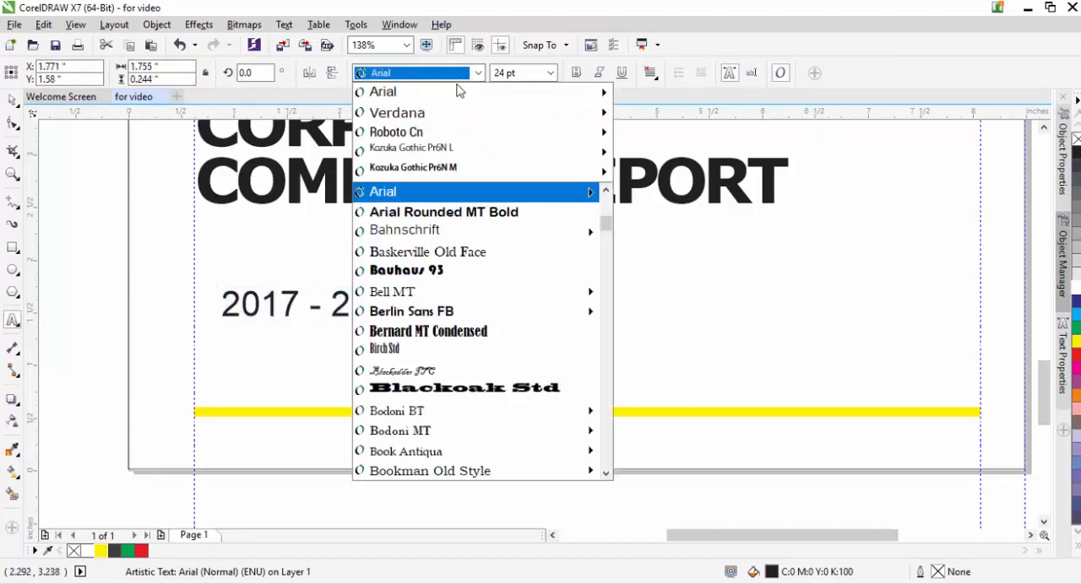
{"action": "mouse_move", "coordinate": [448, 135]}
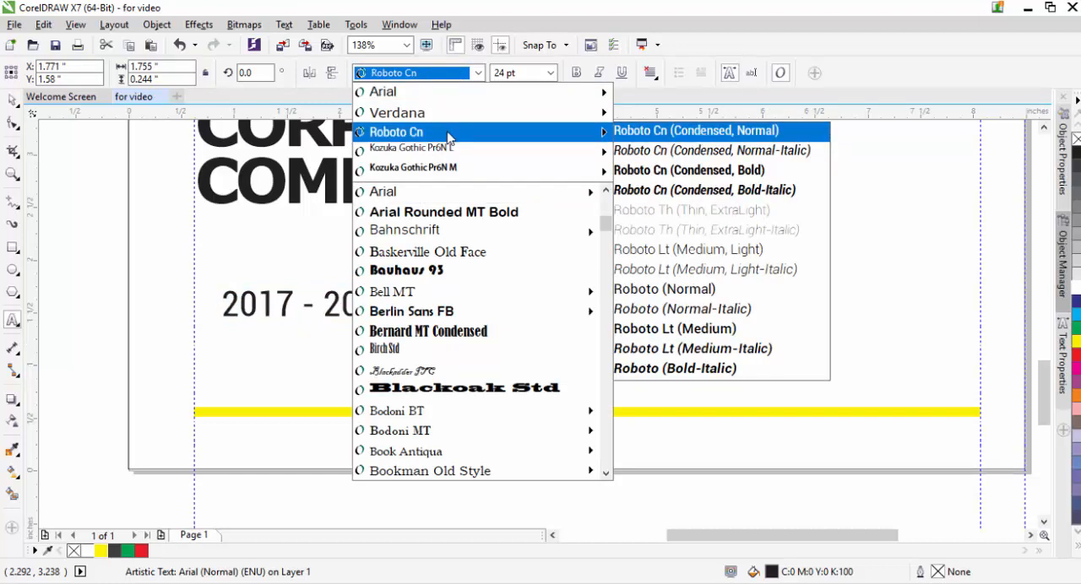
{"action": "left_click", "coordinate": [721, 249]}
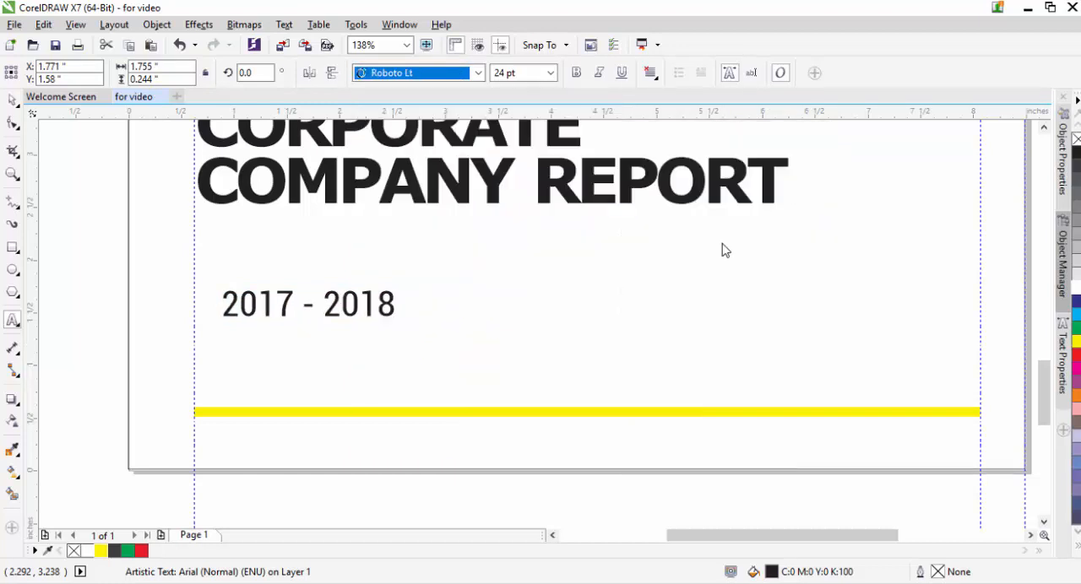
Step: Enlarge the "2017 - 2018" text to about 28.4 pt and place it just above the yellow bar at the left margin guideline
{"action": "left_click", "coordinate": [12, 122]}
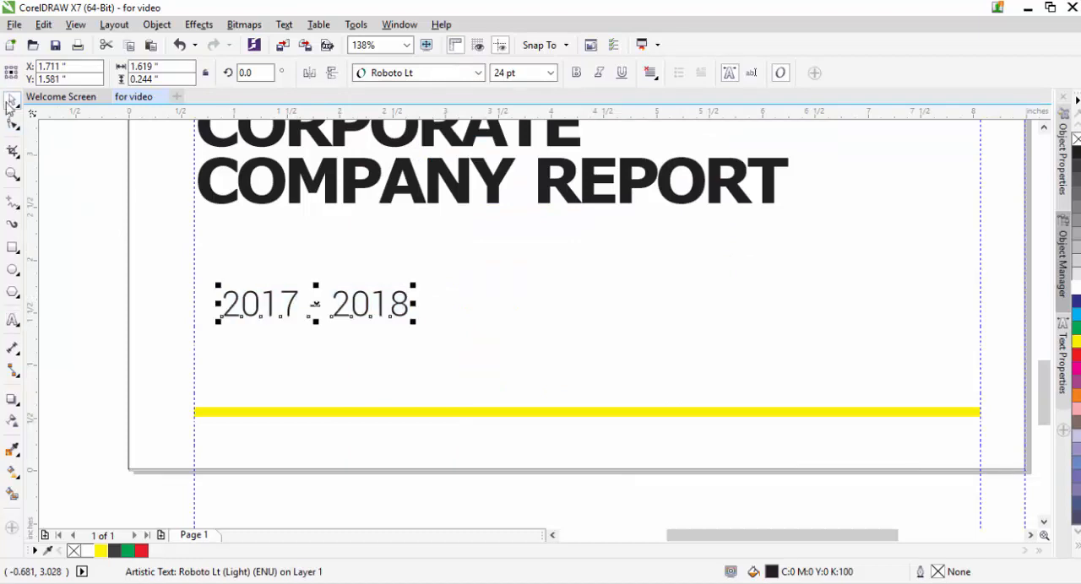
{"action": "left_click_drag", "start_coordinate": [314, 321], "coordinate": [287, 384]}
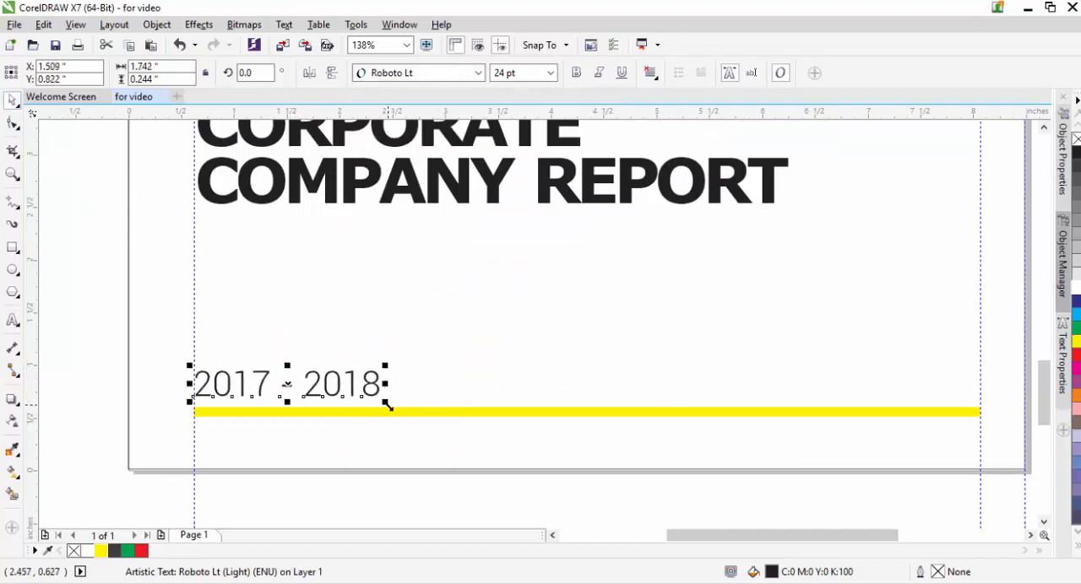
{"action": "left_click_drag", "start_coordinate": [384, 406], "coordinate": [354, 402]}
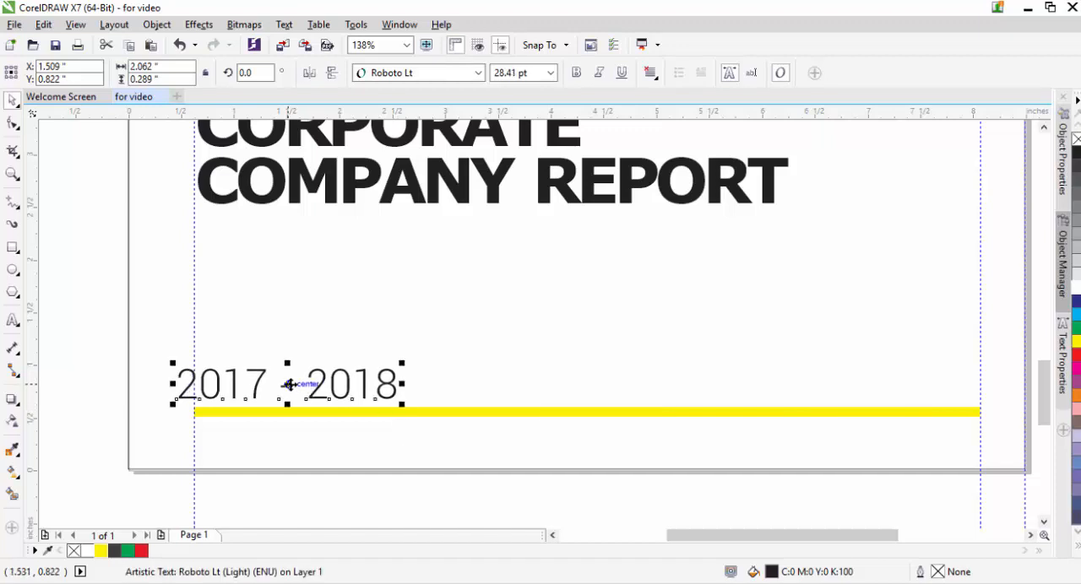
{"action": "left_click_drag", "start_coordinate": [285, 380], "coordinate": [303, 388]}
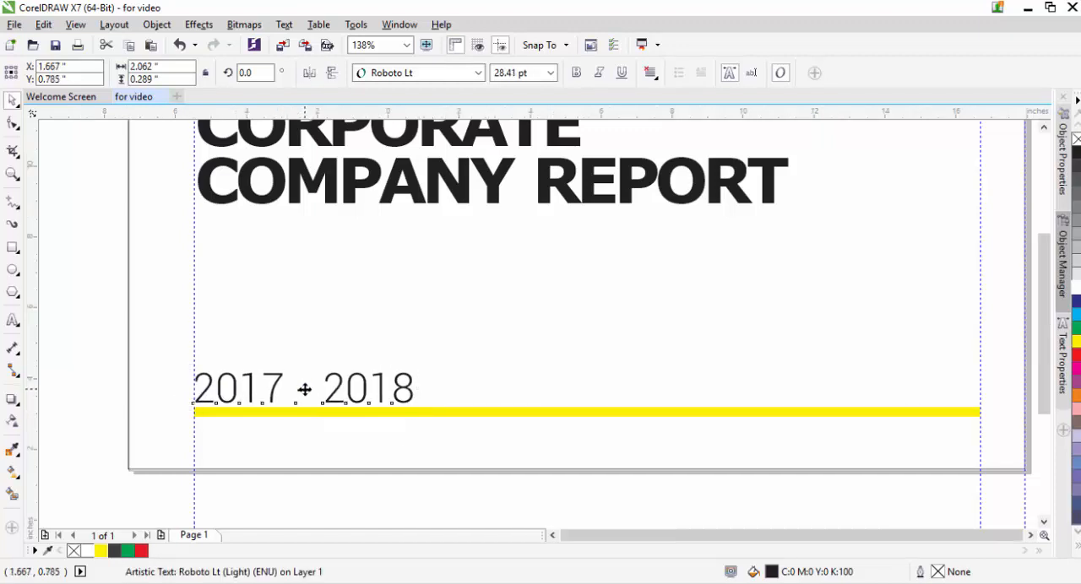
Step: Nudge the "2017 - 2018" text up slightly to leave a small gap above the thin yellow bar
{"action": "key", "text": "shift+F4"}
{"action": "left_click", "coordinate": [297, 419]}
{"action": "left_click", "coordinate": [462, 497]}
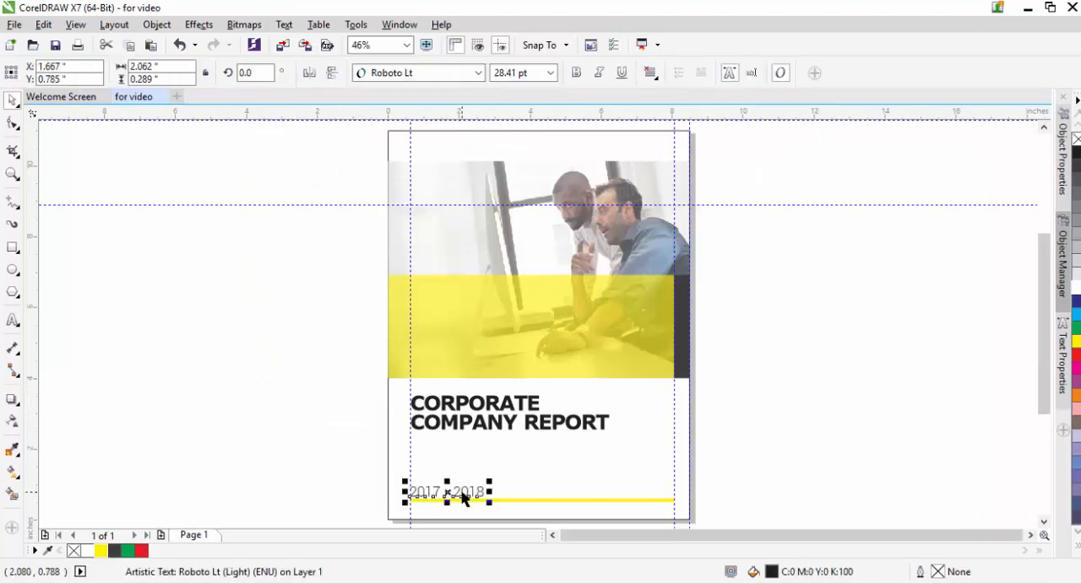
{"action": "key", "text": "Up"}
{"action": "key", "text": "Up"}
{"action": "key", "text": "Up"}
{"action": "key", "text": "Up"}
{"action": "key", "text": "Up"}
{"action": "key", "text": "Up"}
Step: Duplicate the "2017 - 2018" text and place the copy on the large yellow rectangle, starting at the left margin guideline
{"action": "key", "text": "ctrl+d"}
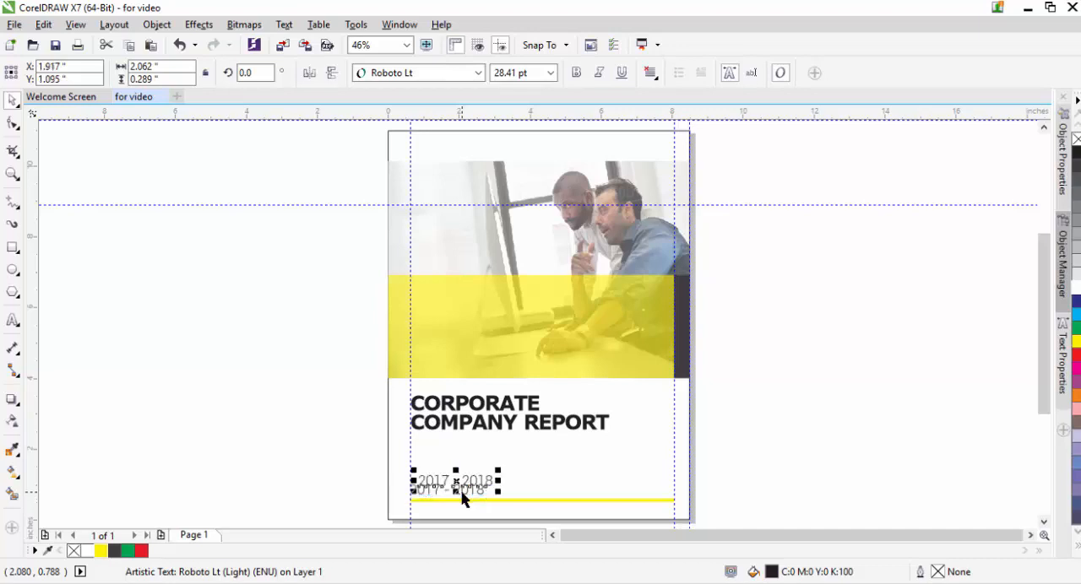
{"action": "left_click_drag", "start_coordinate": [455, 483], "coordinate": [449, 312]}
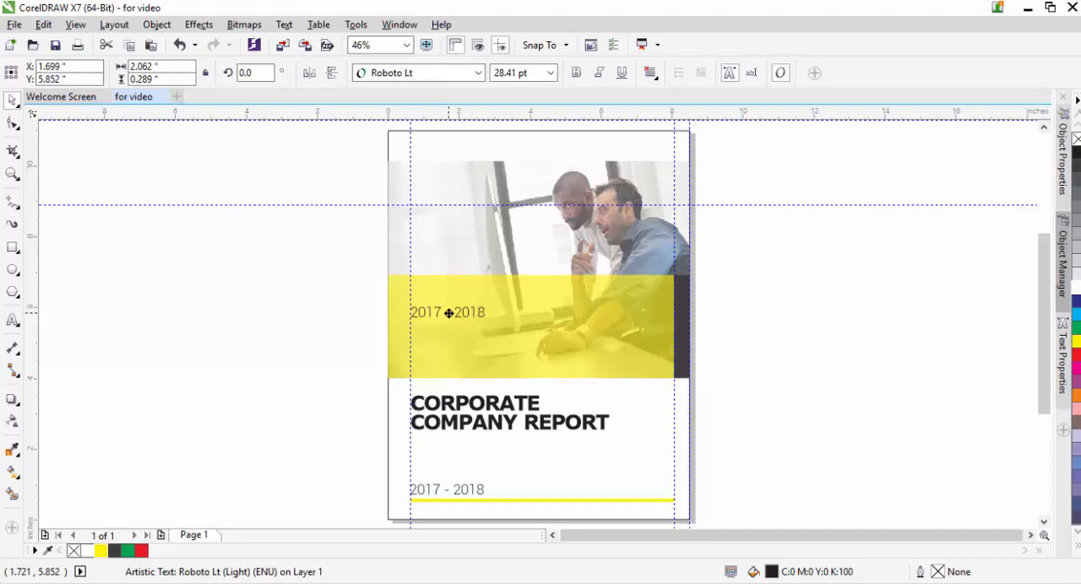
Step: Change the font of the "2017 - 2018" copy on the large yellow rectangle to Roboto Cn
{"action": "left_click_drag", "start_coordinate": [448, 312], "coordinate": [447, 312]}
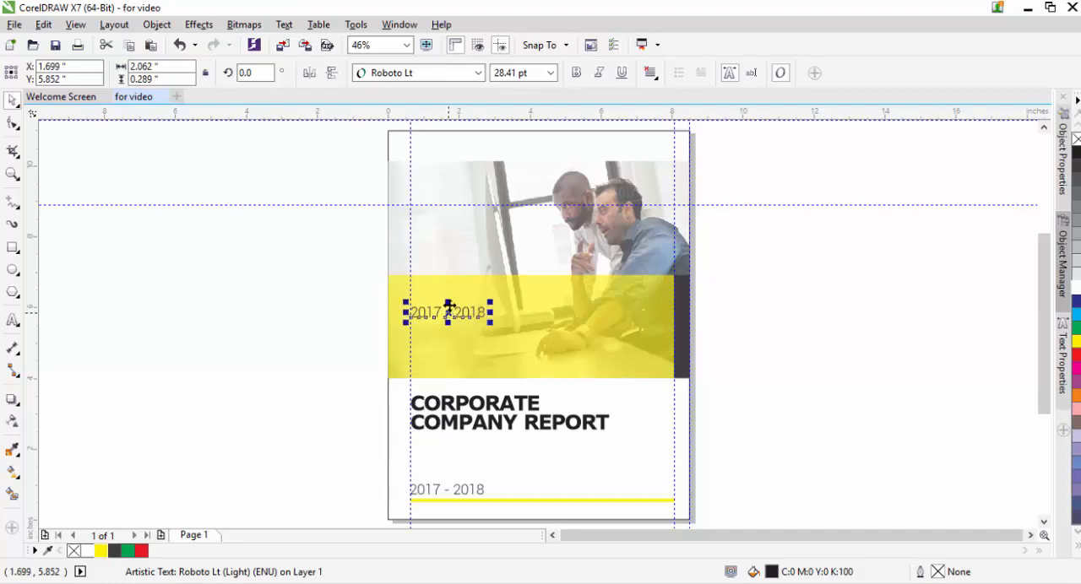
{"action": "left_click", "coordinate": [478, 73]}
{"action": "mouse_move", "coordinate": [496, 99]}
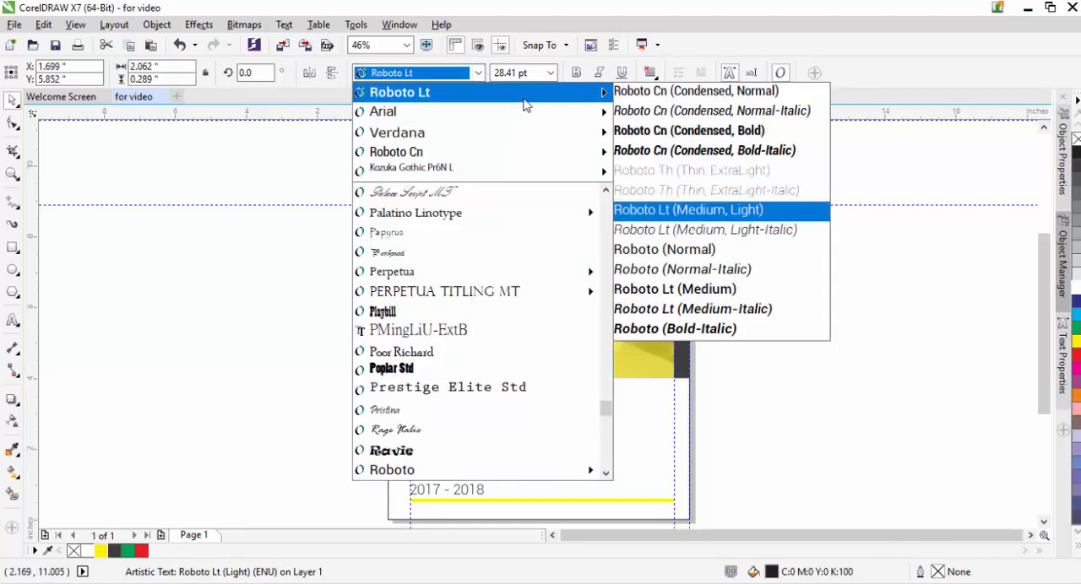
{"action": "left_click", "coordinate": [689, 130]}
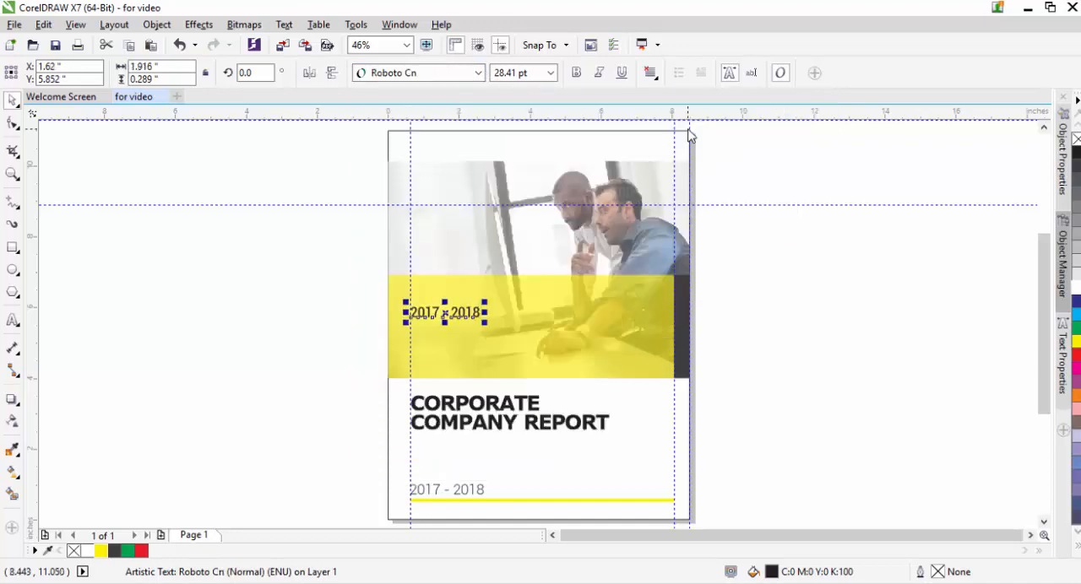
Step: Replace the year copy on the yellow rectangle with a tagline reading "Focused.", "Competent." and "Inspired." on three lines
{"action": "double_click", "coordinate": [468, 312]}
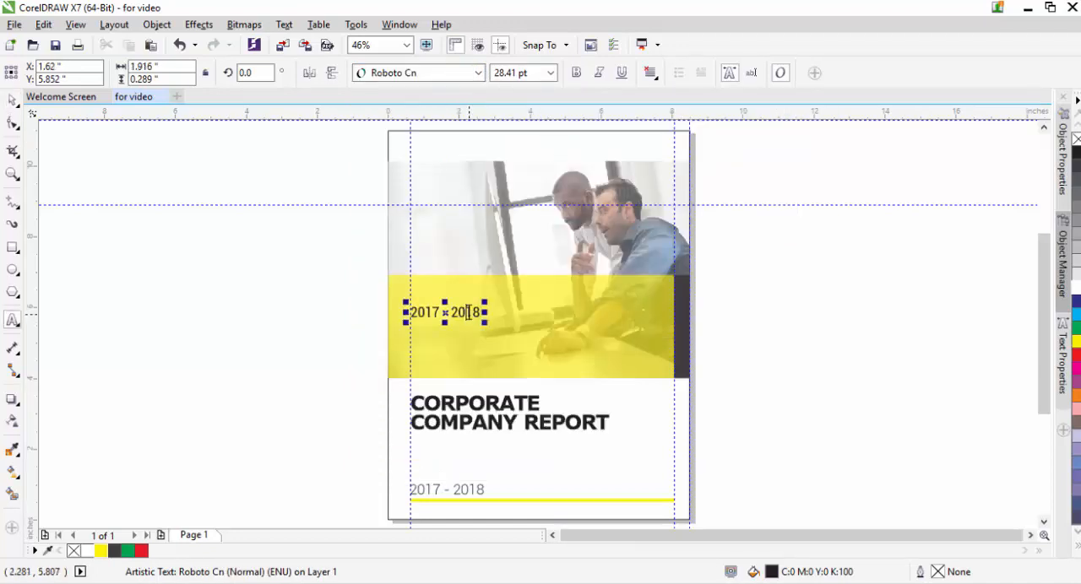
{"action": "key", "text": "ctrl+a"}
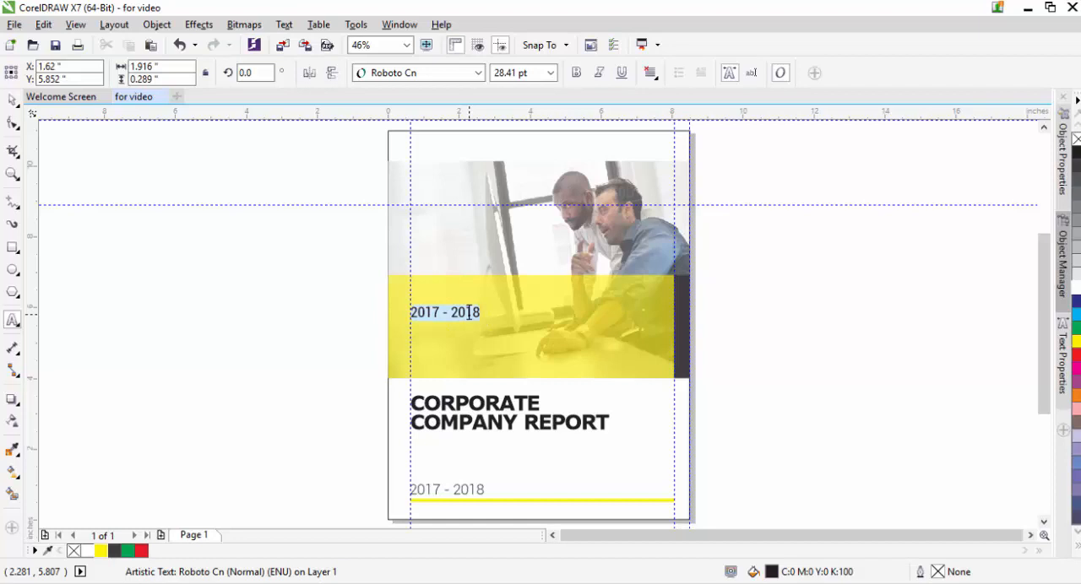
{"action": "type", "text": "fo"}
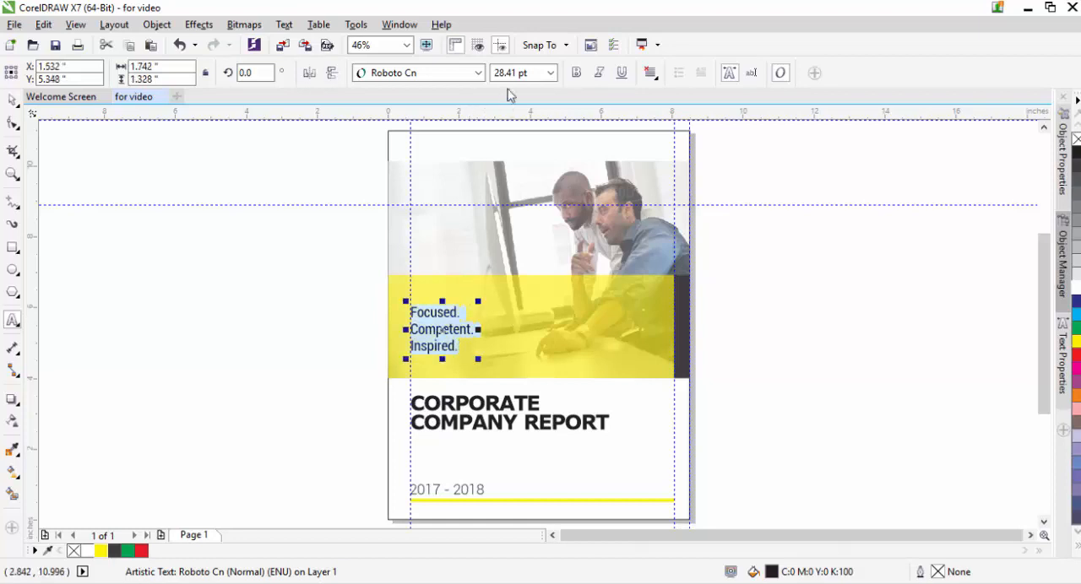
Step: Set the three-line tagline to Roboto Cn (Condensed, Bold)
{"action": "left_click", "coordinate": [478, 74]}
{"action": "mouse_move", "coordinate": [540, 94]}
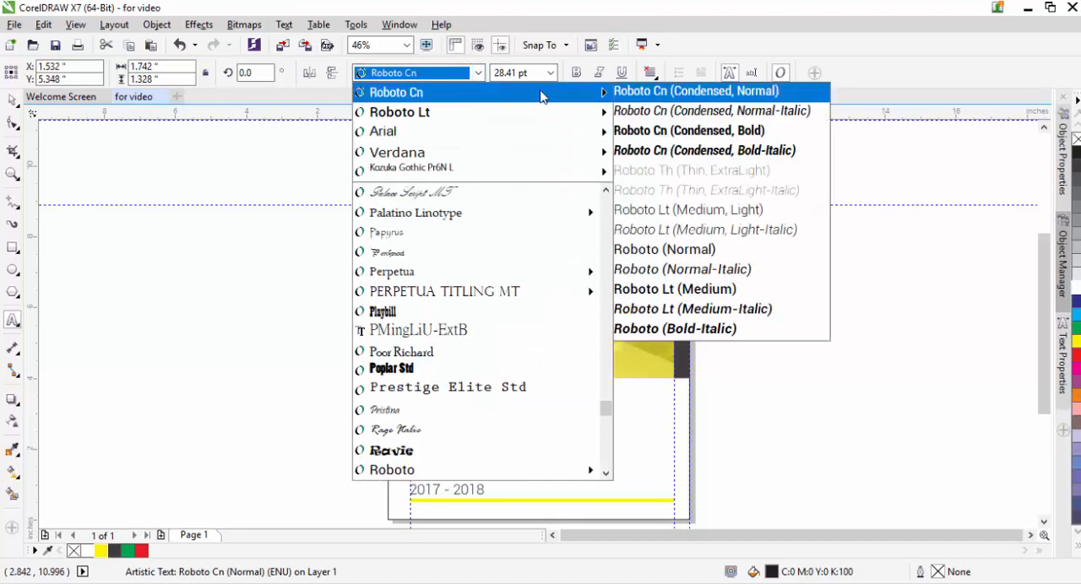
{"action": "left_click", "coordinate": [651, 133]}
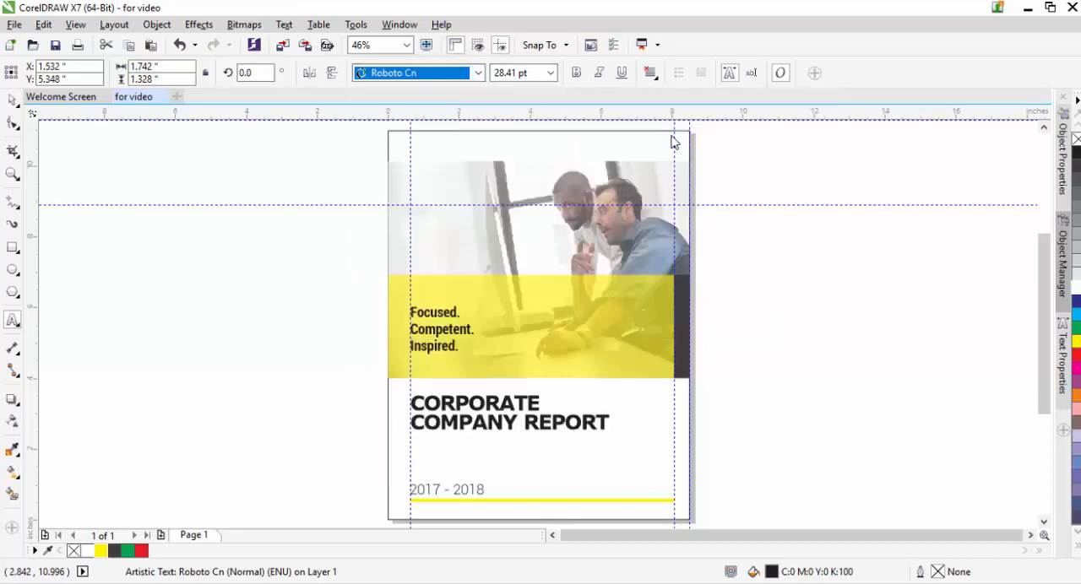
Step: Tighten the line spacing of the three-line tagline with the Shape tool, keeping its first line in place
{"action": "left_click", "coordinate": [12, 122]}
{"action": "left_click_drag", "start_coordinate": [405, 360], "coordinate": [402, 344]}
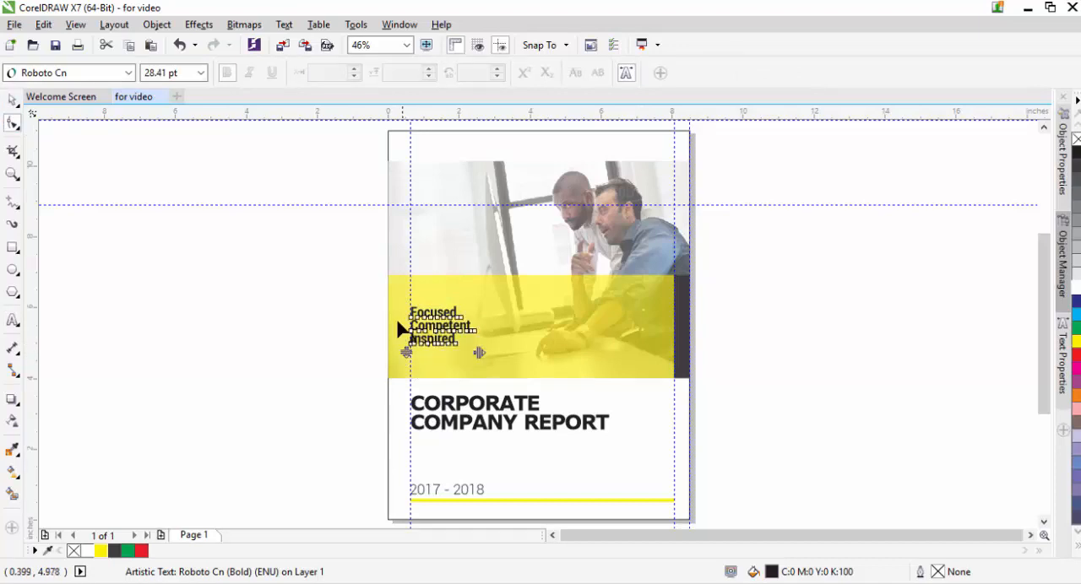
{"action": "left_click", "coordinate": [12, 99]}
Step: Try Roboto Cn italic, Roboto Lt (Medium, Light) and Roboto Lt (Medium) on the three-line tagline
{"action": "left_click", "coordinate": [476, 72]}
{"action": "mouse_move", "coordinate": [469, 100]}
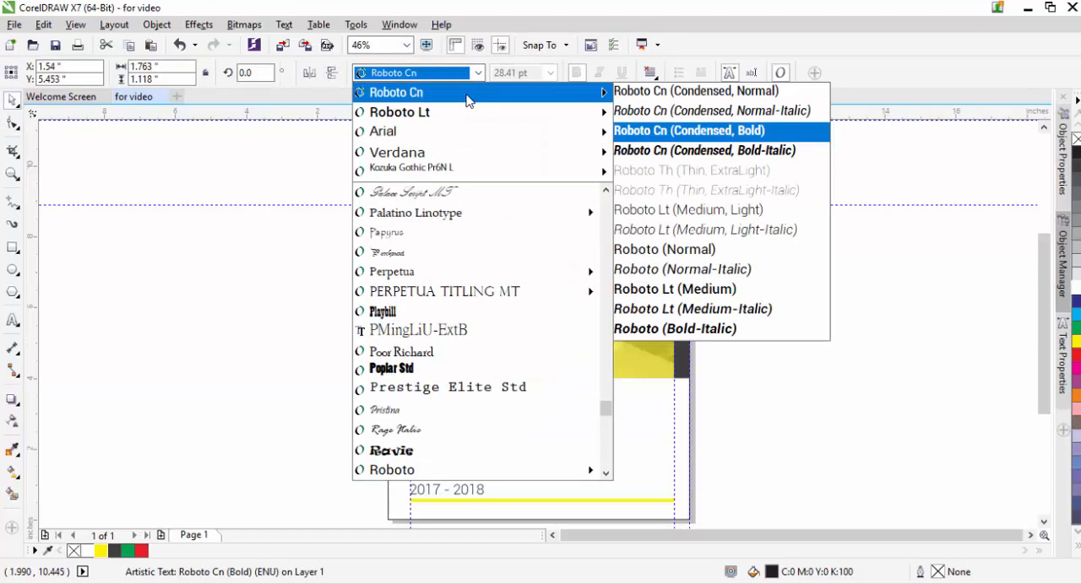
{"action": "left_click", "coordinate": [629, 91]}
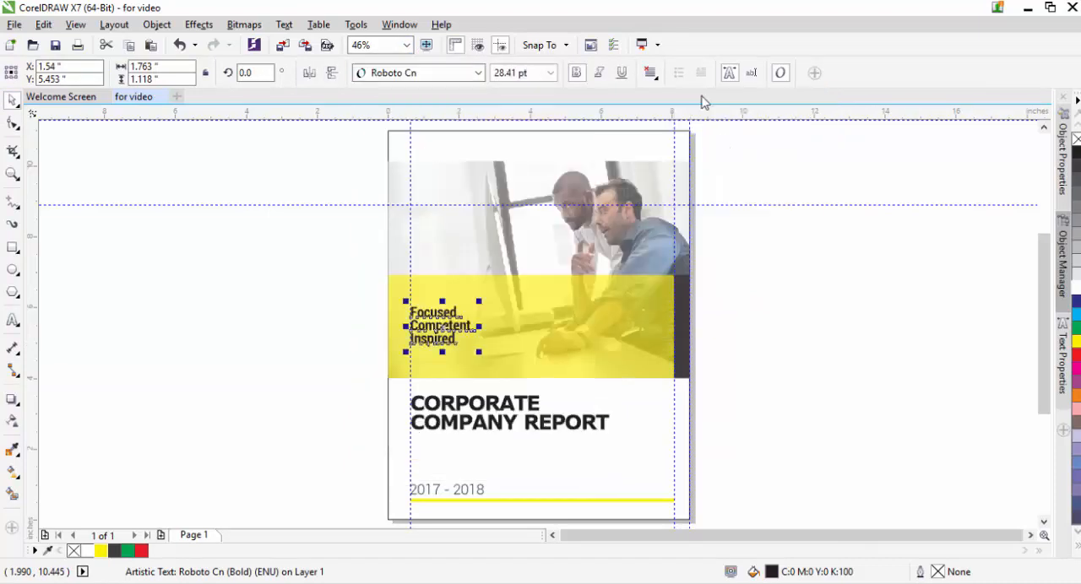
{"action": "left_click", "coordinate": [439, 74]}
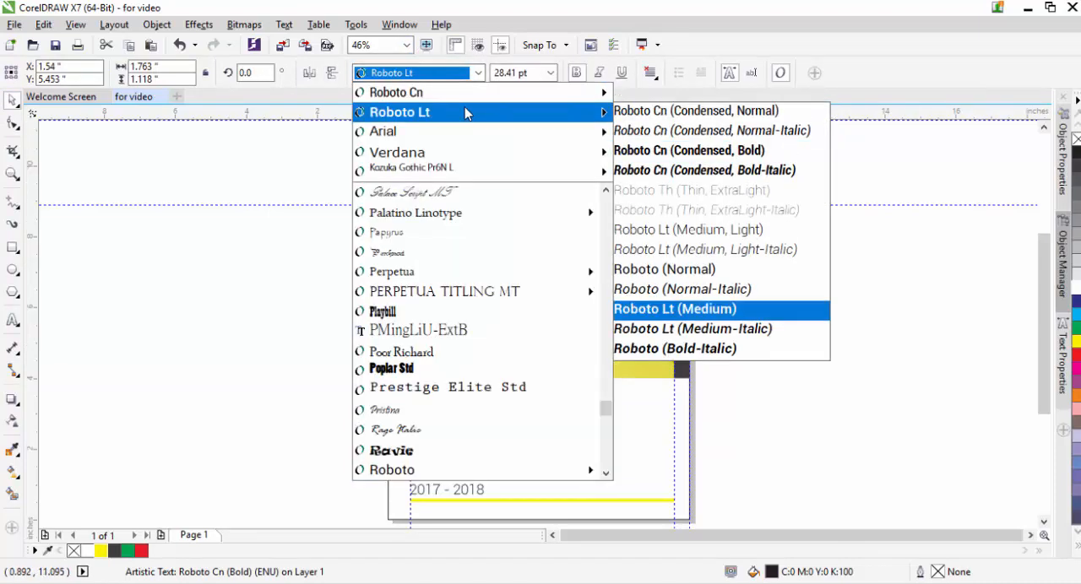
{"action": "left_click", "coordinate": [675, 126]}
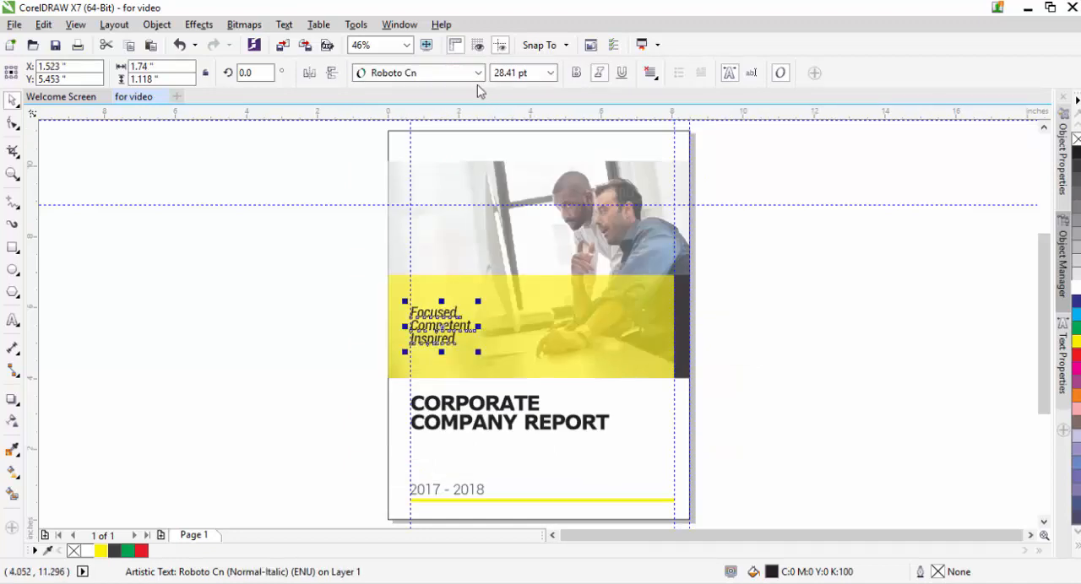
{"action": "left_click", "coordinate": [478, 73]}
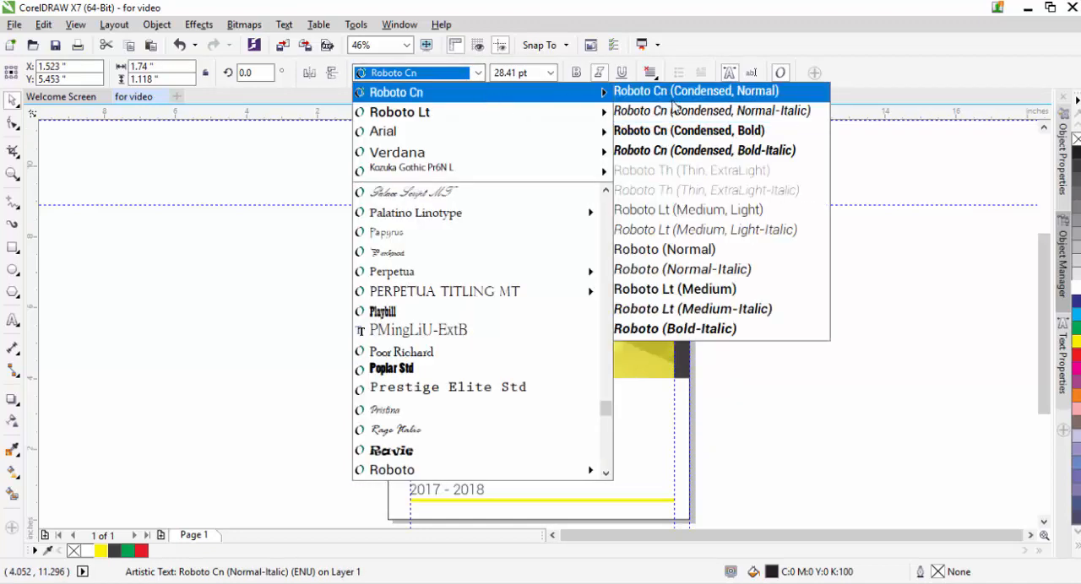
{"action": "left_click", "coordinate": [688, 210]}
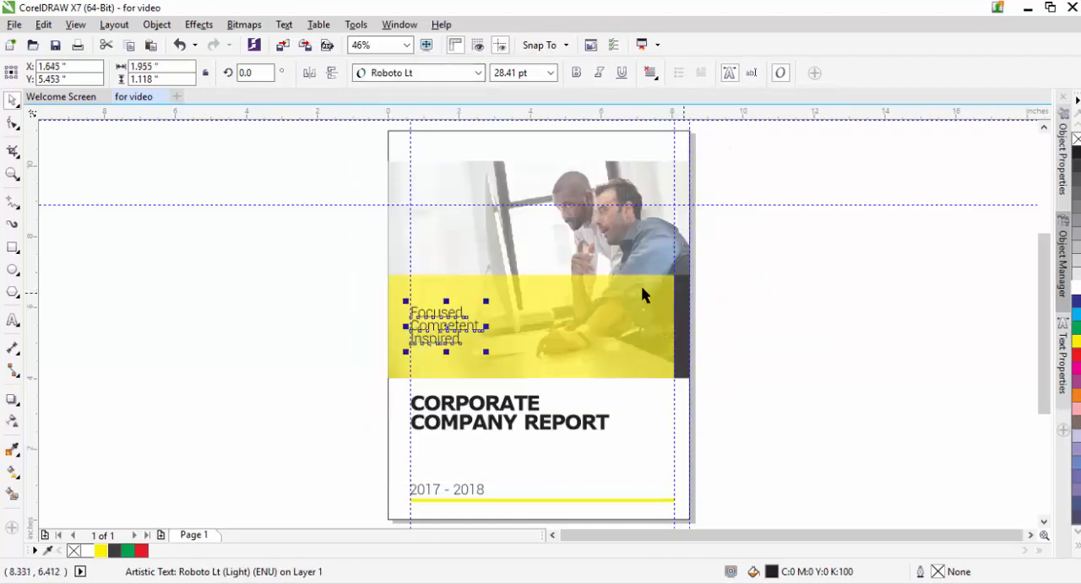
{"action": "left_click", "coordinate": [478, 73]}
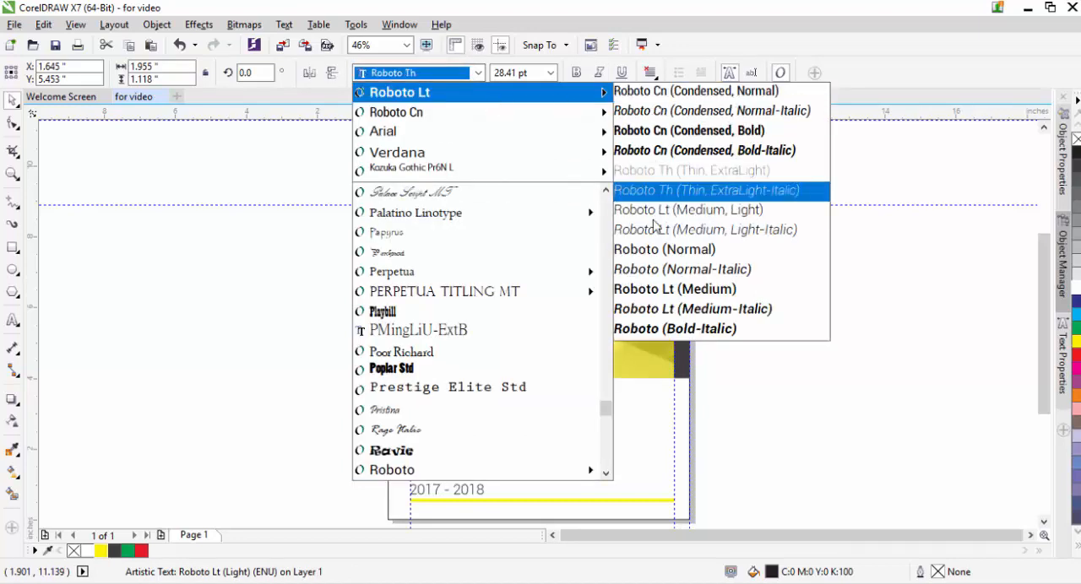
{"action": "left_click", "coordinate": [673, 291]}
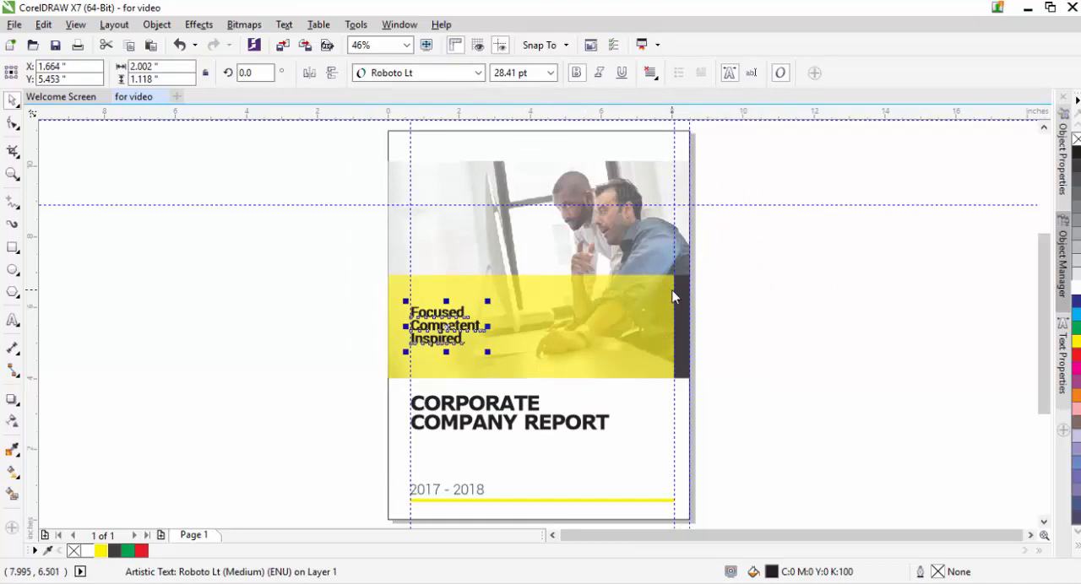
{"action": "left_click", "coordinate": [379, 323]}
{"action": "left_click", "coordinate": [461, 337]}
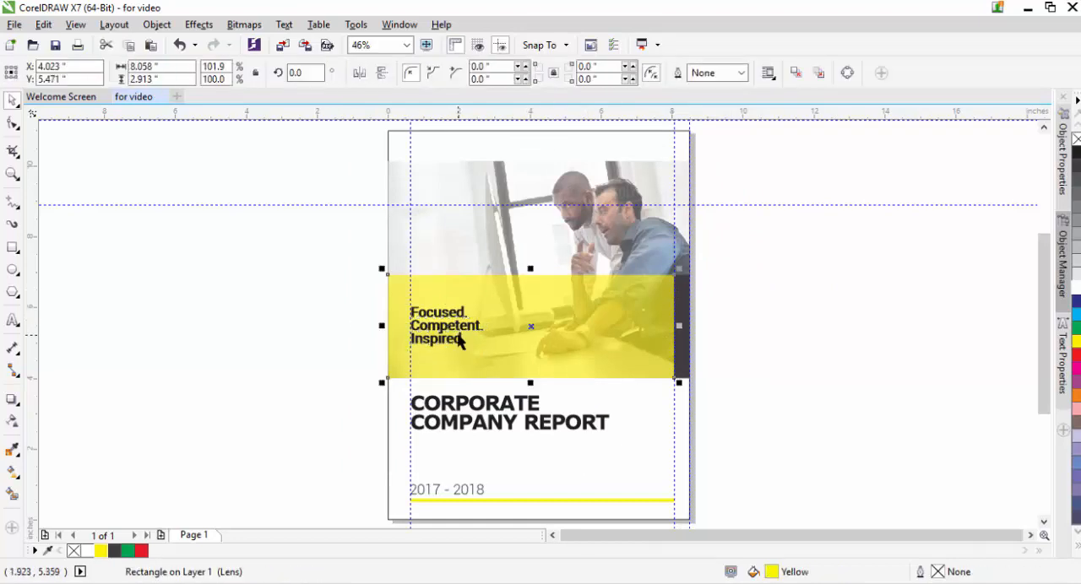
Step: Change the font of the three-line tagline to Kozuka Gothic Pr6N M
{"action": "left_click", "coordinate": [459, 336]}
{"action": "left_click", "coordinate": [478, 72]}
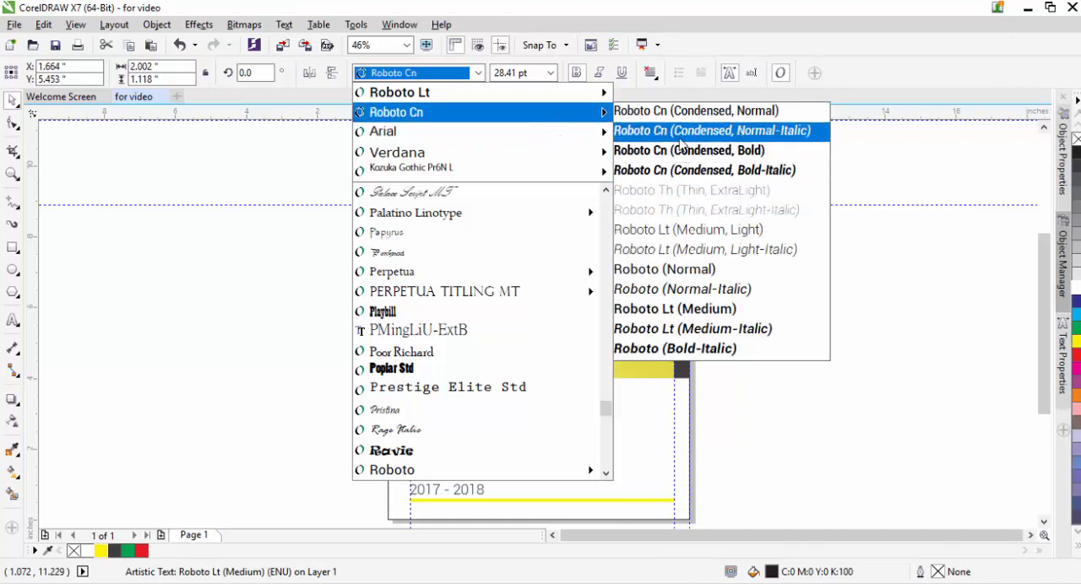
{"action": "mouse_move", "coordinate": [556, 103]}
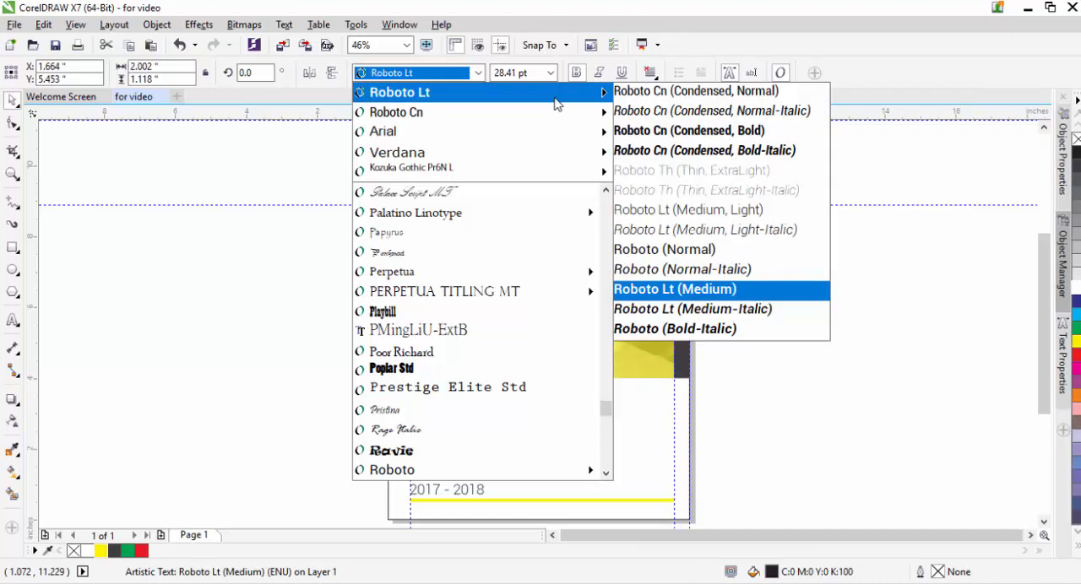
{"action": "mouse_move", "coordinate": [556, 161]}
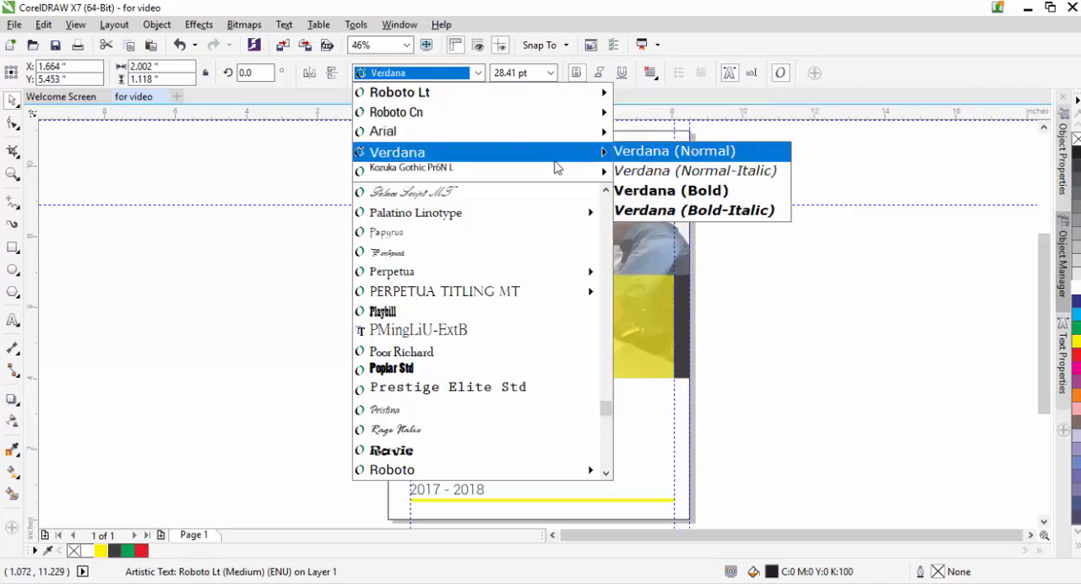
{"action": "left_click", "coordinate": [591, 173]}
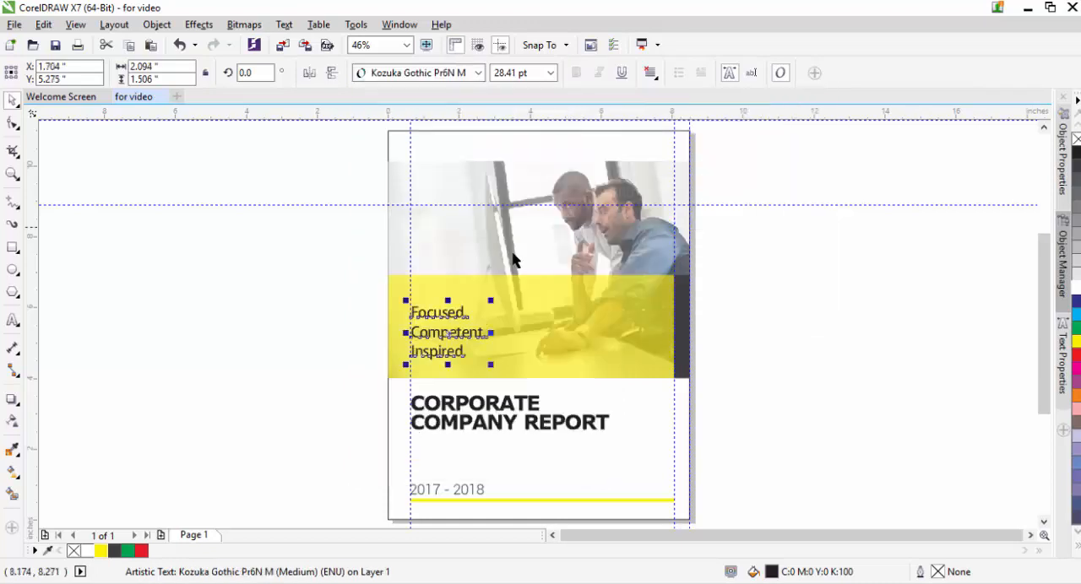
Step: Reduce the line spacing of the Kozuka Gothic tagline so its three lines sit closer together
{"action": "left_click", "coordinate": [12, 122]}
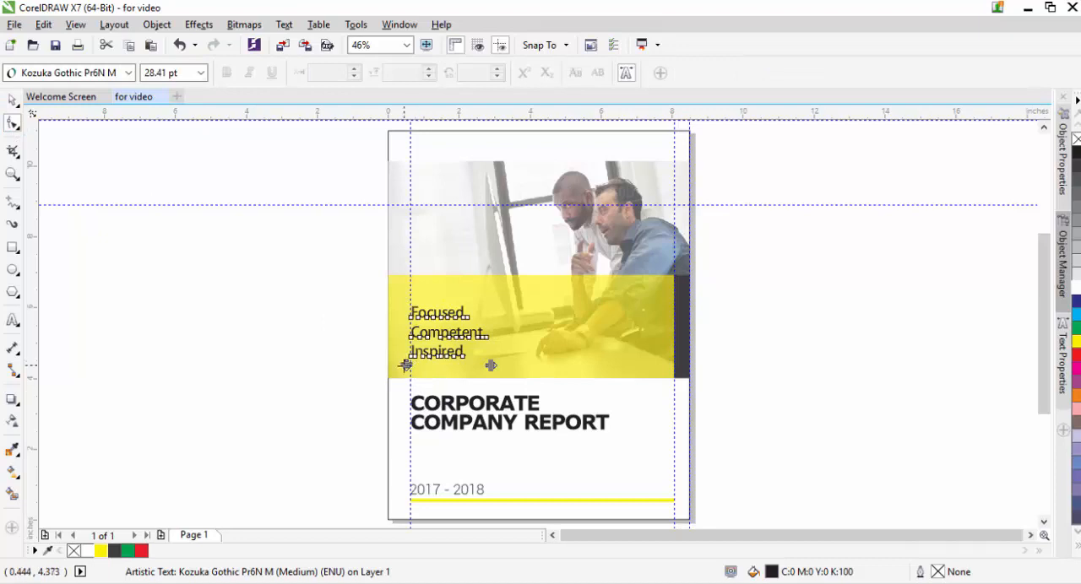
{"action": "left_click_drag", "start_coordinate": [405, 365], "coordinate": [403, 348]}
{"action": "key", "text": "space"}
{"action": "left_click", "coordinate": [331, 330]}
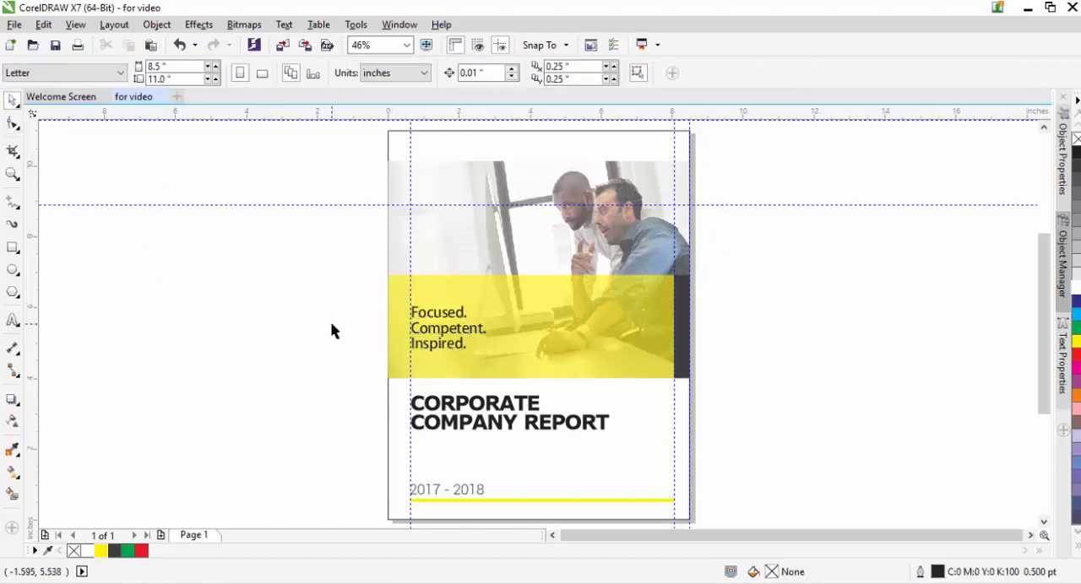
Step: Lower the tagline on the yellow rectangle, align it to the left margin guideline and shrink it to about 24.6 pt
{"action": "key", "text": "z"}
{"action": "left_click_drag", "start_coordinate": [336, 257], "coordinate": [506, 400]}
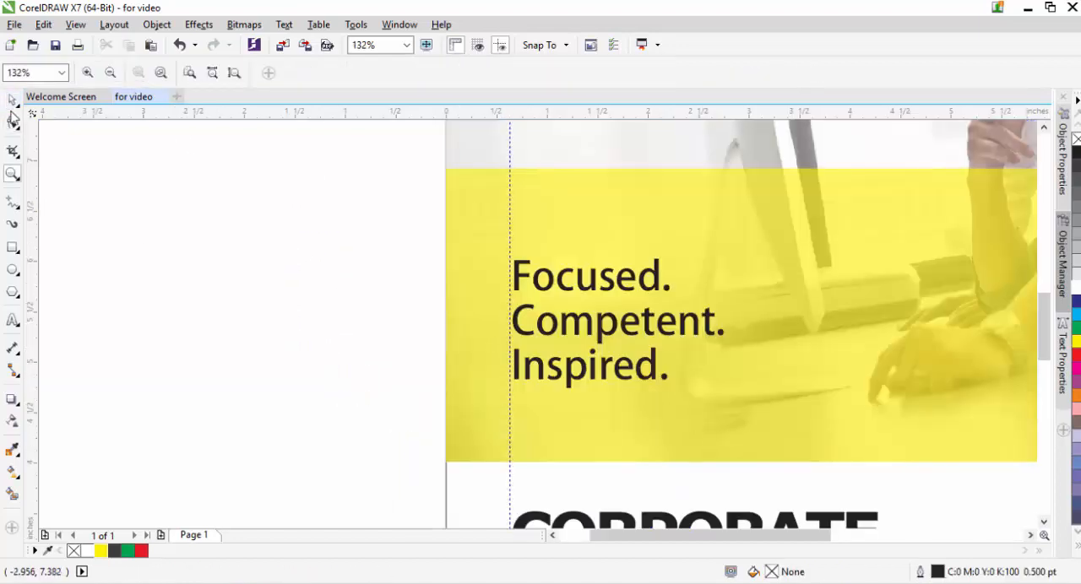
{"action": "left_click", "coordinate": [13, 99]}
{"action": "left_click", "coordinate": [598, 329]}
{"action": "left_click_drag", "start_coordinate": [597, 327], "coordinate": [598, 346]}
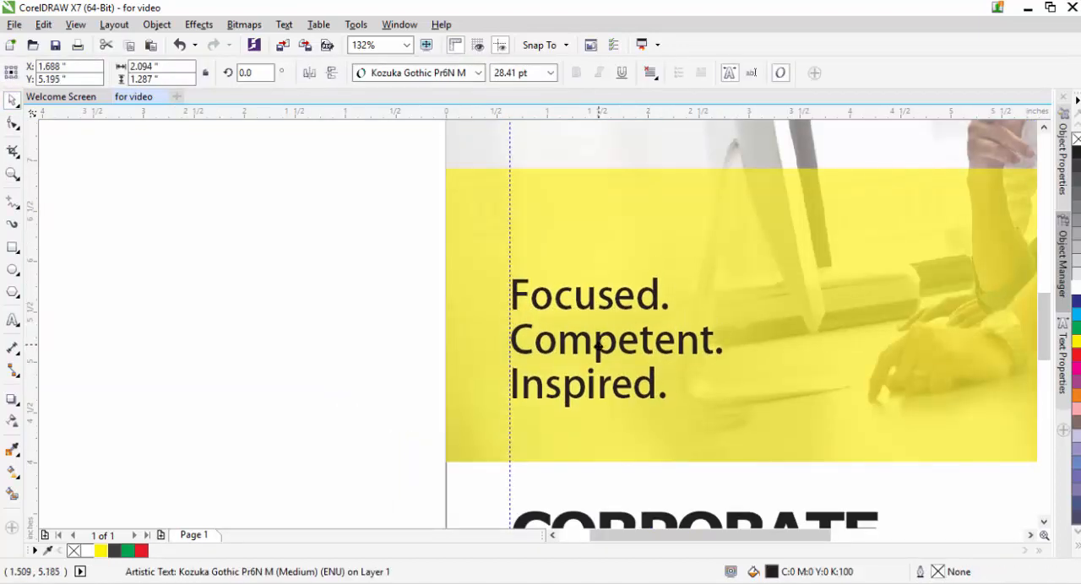
{"action": "mouse_move", "coordinate": [723, 278]}
{"action": "left_mouse_down"}
{"action": "mouse_move", "coordinate": [706, 300]}
{"action": "mouse_move", "coordinate": [716, 293]}
{"action": "left_mouse_up"}
{"action": "left_click", "coordinate": [337, 316]}
{"action": "key", "text": "shift+F4"}
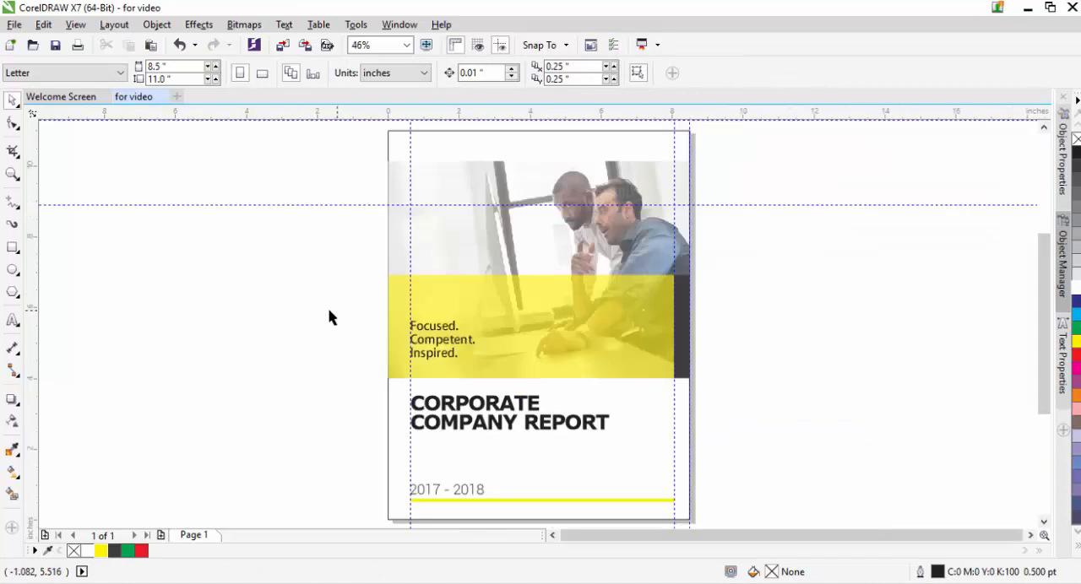
{"action": "left_click", "coordinate": [428, 344]}
{"action": "key", "text": "Up"}
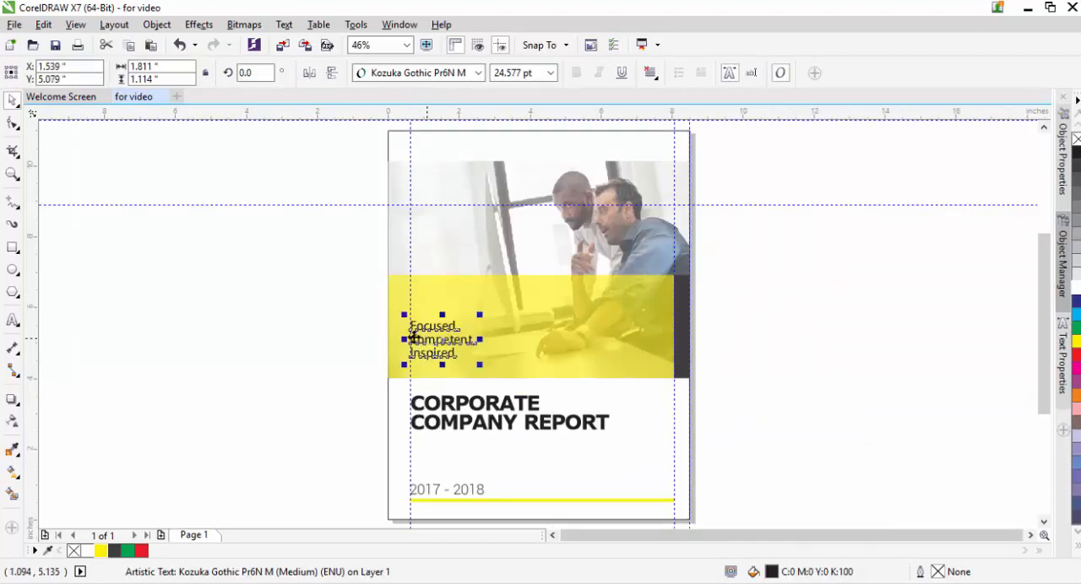
Step: Nudge the photo, the yellow and dark rectangles above the title and the tagline up together, to a vertical position of 7.194"
{"action": "left_click", "coordinate": [312, 155]}
{"action": "left_click_drag", "start_coordinate": [328, 148], "coordinate": [739, 418]}
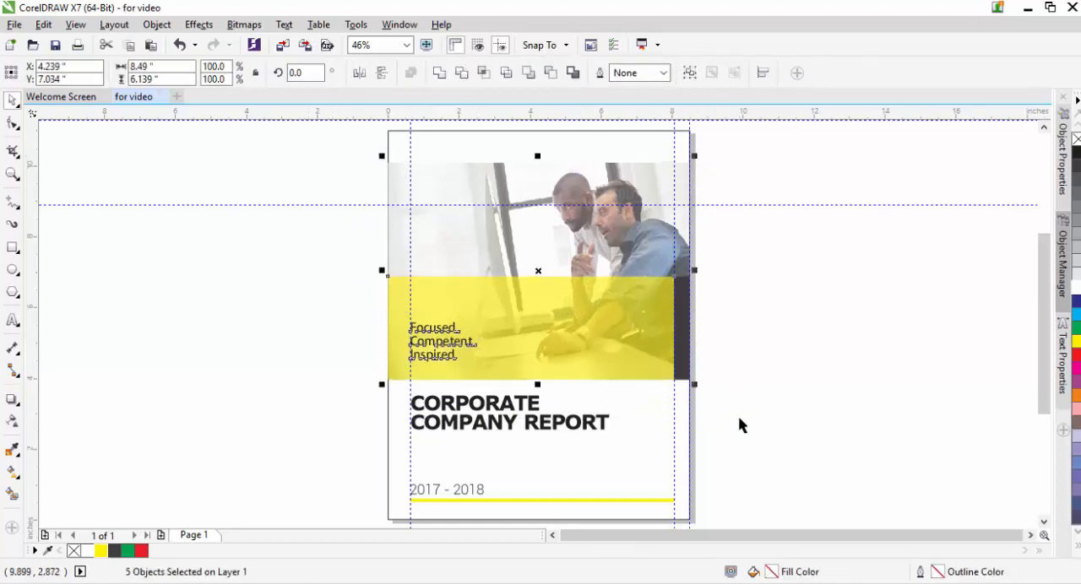
{"action": "key", "text": "Down"}
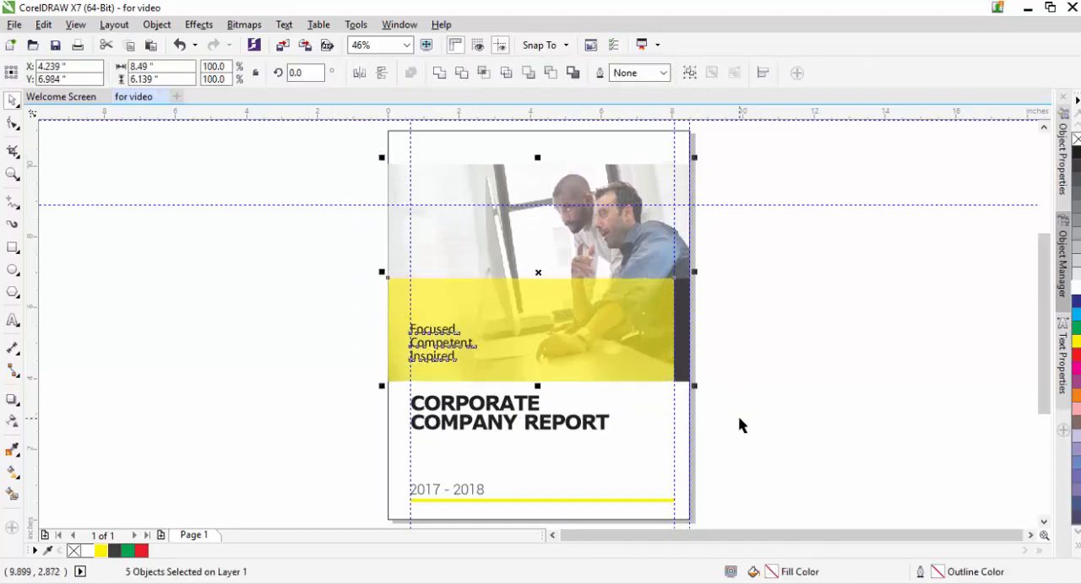
{"action": "key", "text": "Up"}
{"action": "key", "text": "Up"}
{"action": "key", "text": "Up"}
{"action": "key", "text": "Up"}
{"action": "key", "text": "Up"}
{"action": "key", "text": "Up"}
{"action": "key", "text": "Up"}
{"action": "key", "text": "Up"}
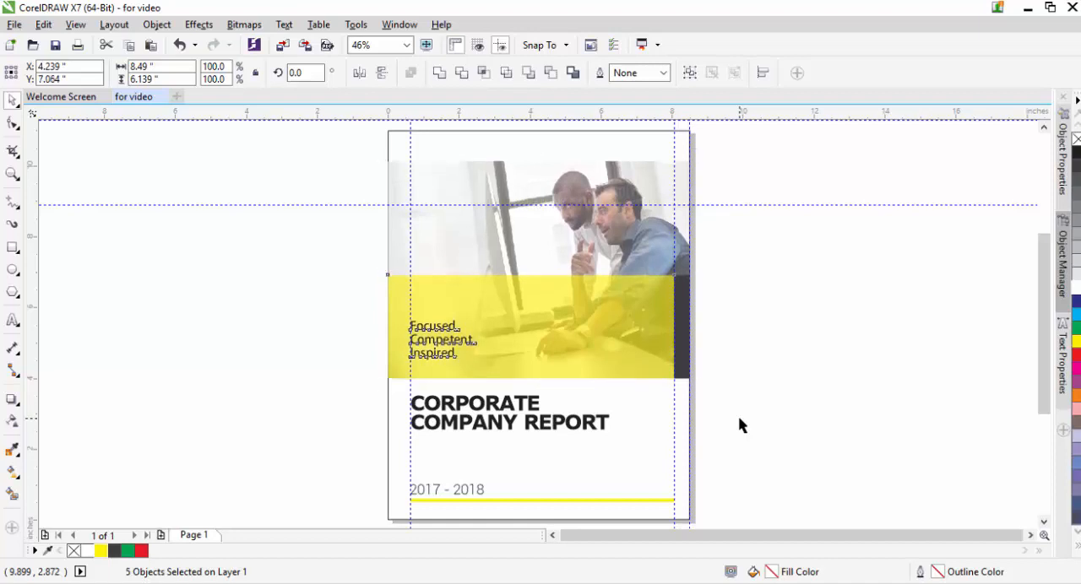
{"action": "key", "text": "Up"}
{"action": "key", "text": "Up"}
{"action": "key", "text": "Up"}
{"action": "key", "text": "Up"}
{"action": "key", "text": "Up"}
{"action": "key", "text": "Up"}
{"action": "key", "text": "Up"}
{"action": "key", "text": "Up"}
{"action": "key", "text": "Up"}
{"action": "key", "text": "Up"}
{"action": "key", "text": "Up"}
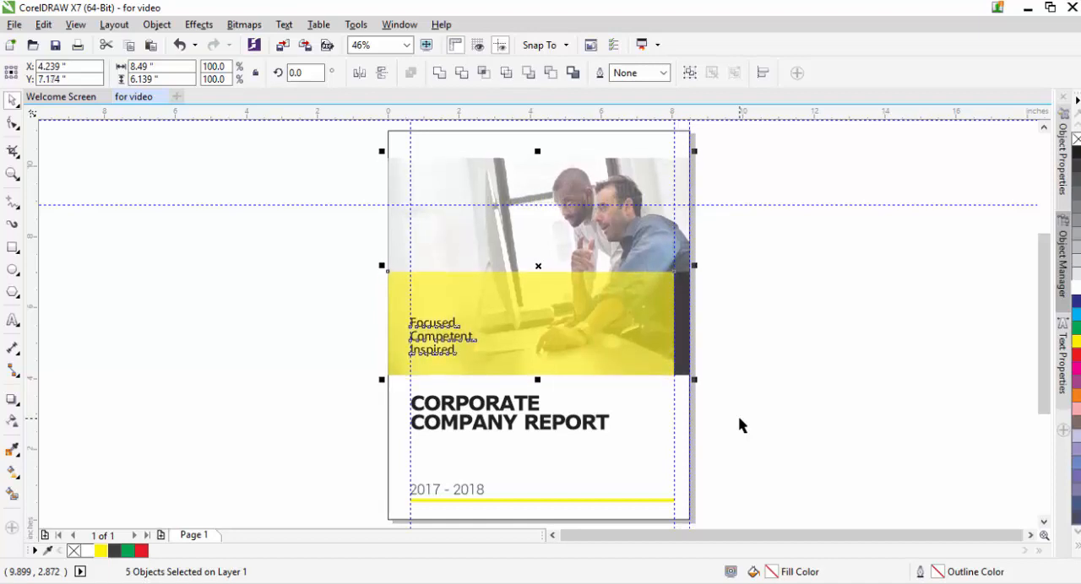
{"action": "key", "text": "Up"}
{"action": "key", "text": "Up"}
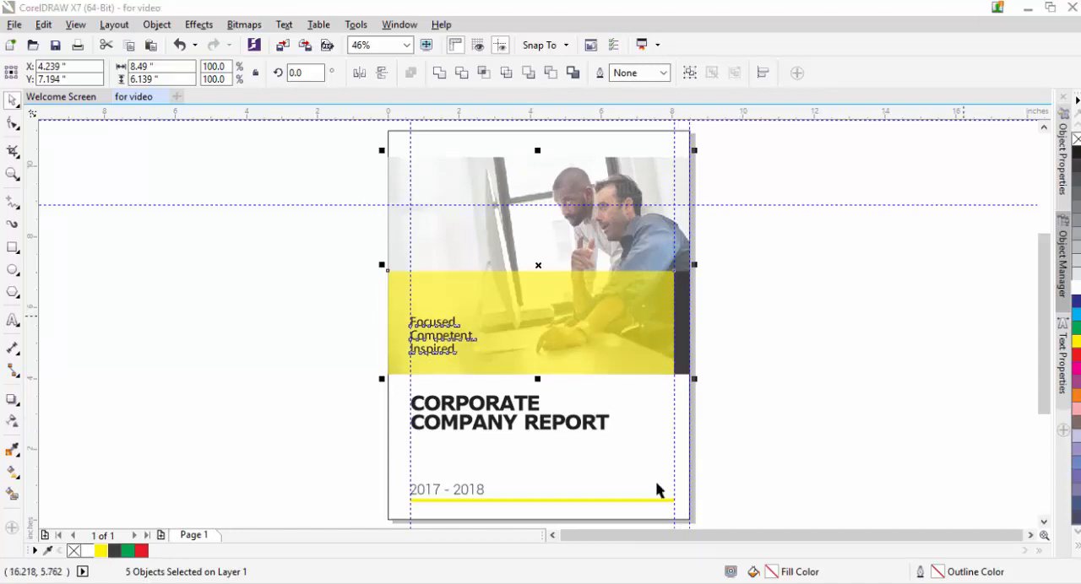
Step: Nudge the "CORPORATE COMPANY REPORT" title up and slightly left, to about X 3.447" and Y 3.071"
{"action": "left_click", "coordinate": [464, 425]}
{"action": "key", "text": "Up"}
{"action": "key", "text": "Up"}
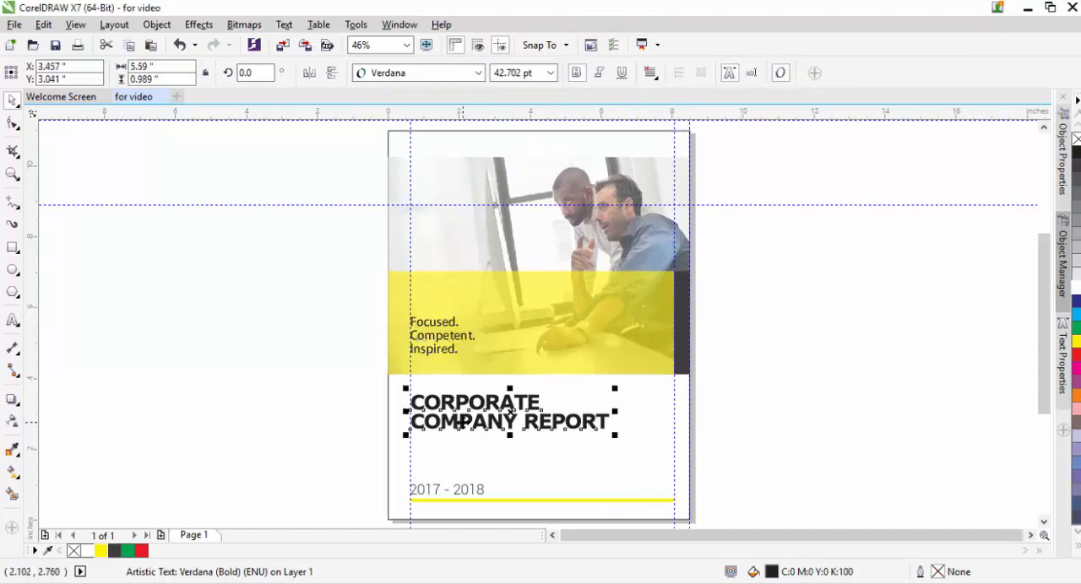
{"action": "key", "text": "Left"}
{"action": "key", "text": "Left"}
{"action": "key", "text": "Left"}
{"action": "key", "text": "Up"}
{"action": "key", "text": "Up"}
{"action": "key", "text": "Right"}
{"action": "key", "text": "Right"}
{"action": "key", "text": "Up"}
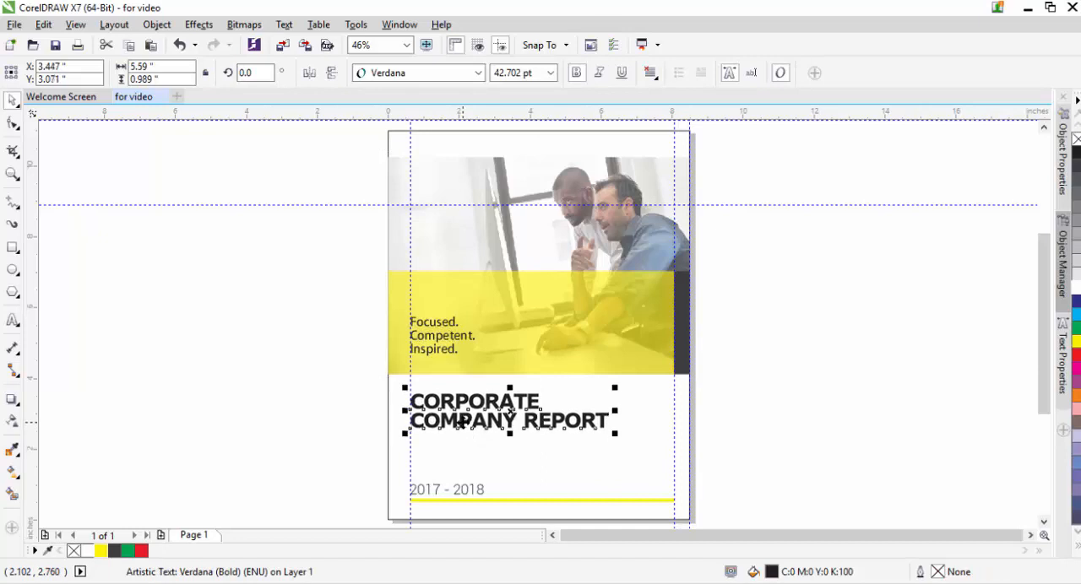
{"action": "left_click", "coordinate": [834, 381]}
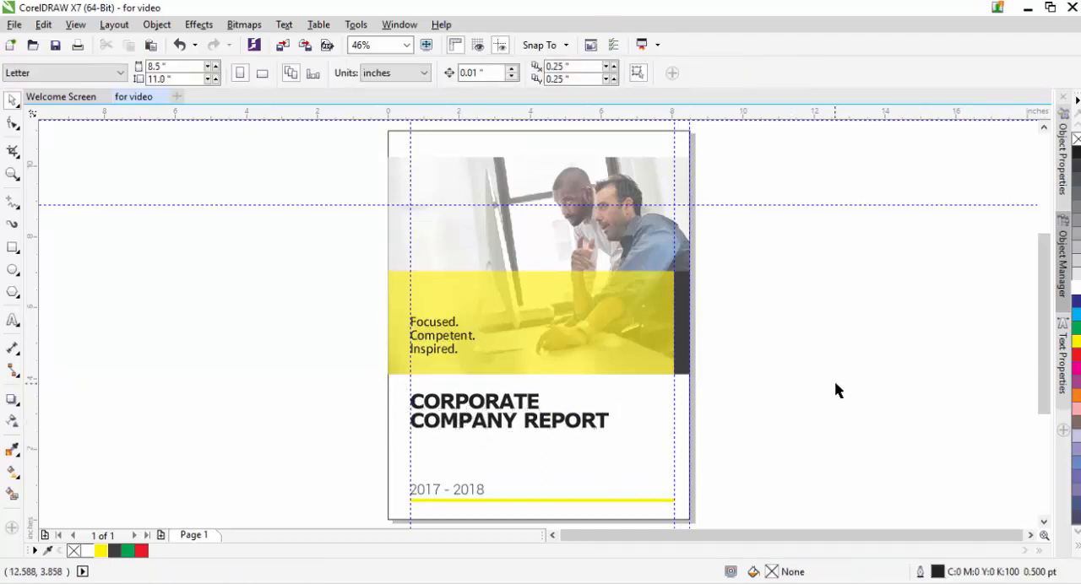
Step: Add the artistic text "COMPANY LOGO" just above the upper edge of the page
{"action": "key", "text": "z"}
{"action": "left_click_drag", "start_coordinate": [467, 126], "coordinate": [731, 176]}
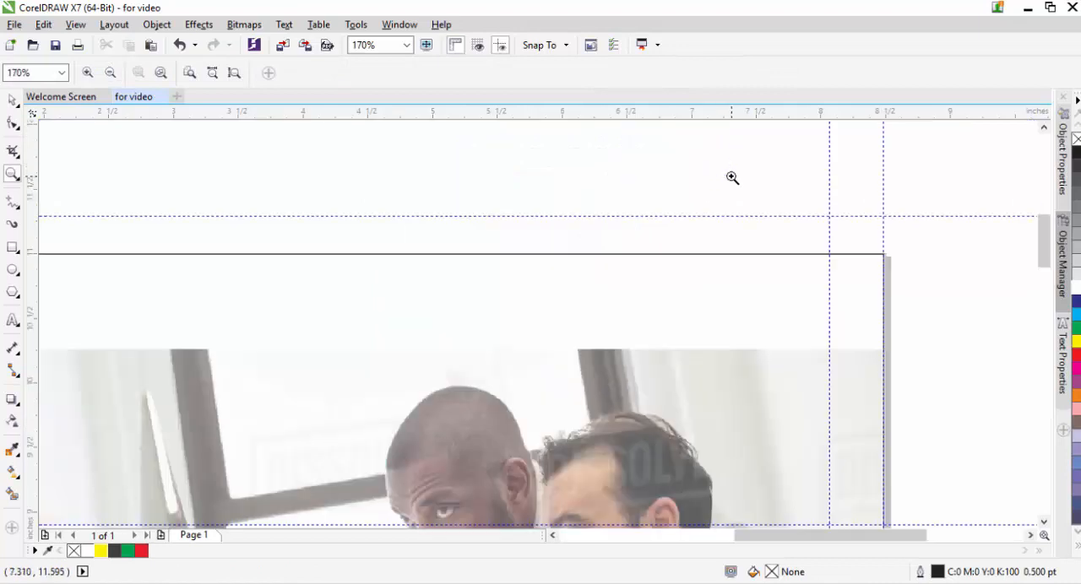
{"action": "left_click", "coordinate": [11, 101]}
{"action": "left_click", "coordinate": [13, 321]}
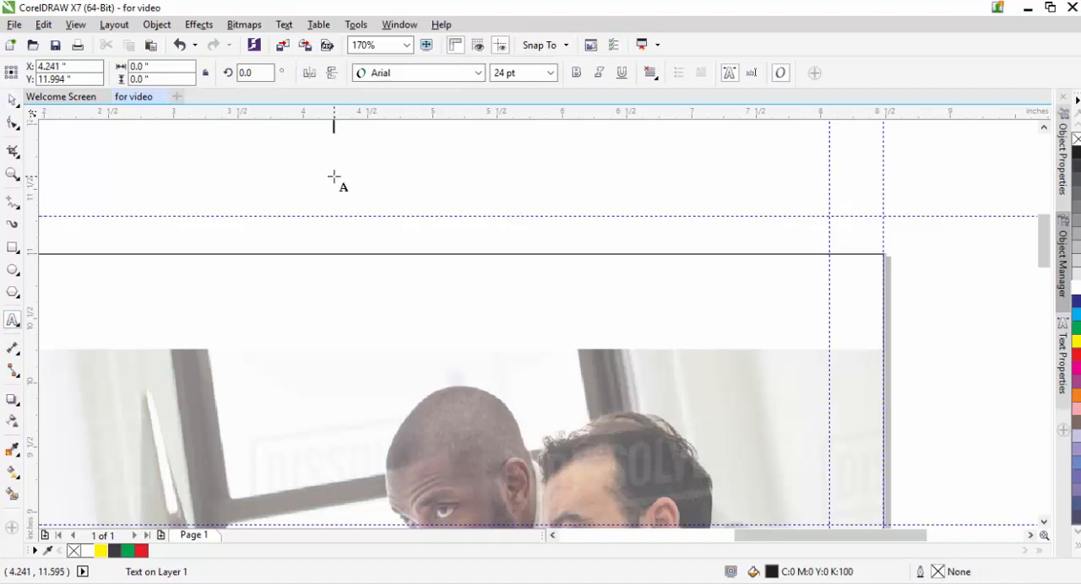
{"action": "type", "text": "COM"}
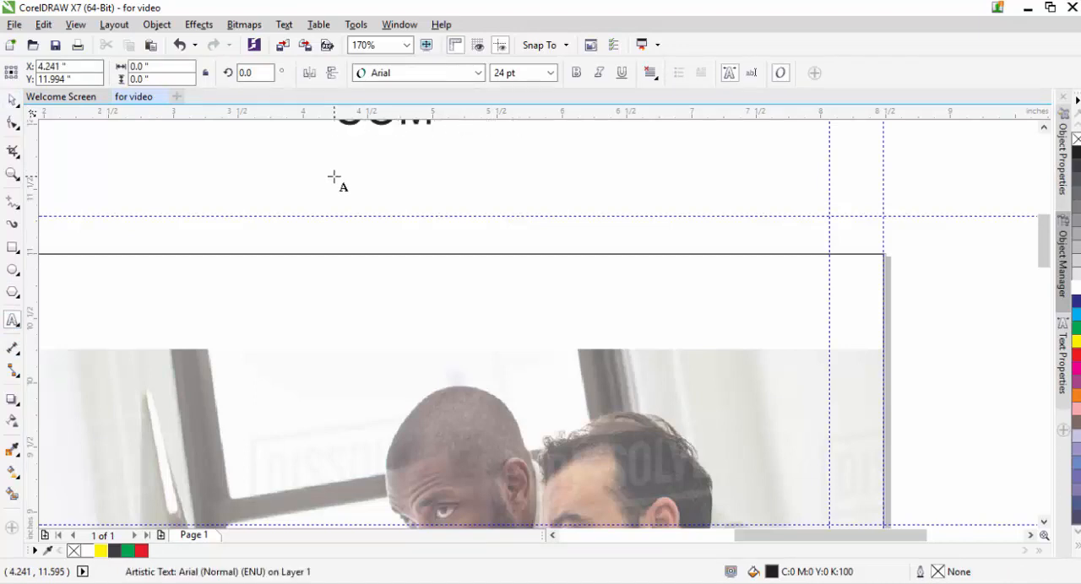
{"action": "type", "text": "PANY LOGO"}
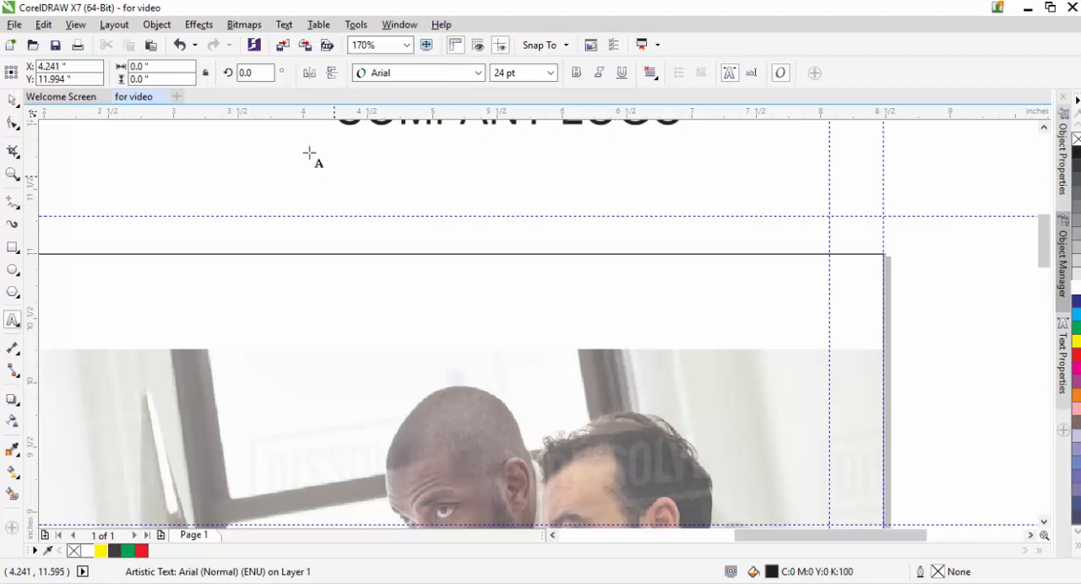
{"action": "key", "text": "Escape"}
{"action": "left_click", "coordinate": [13, 98]}
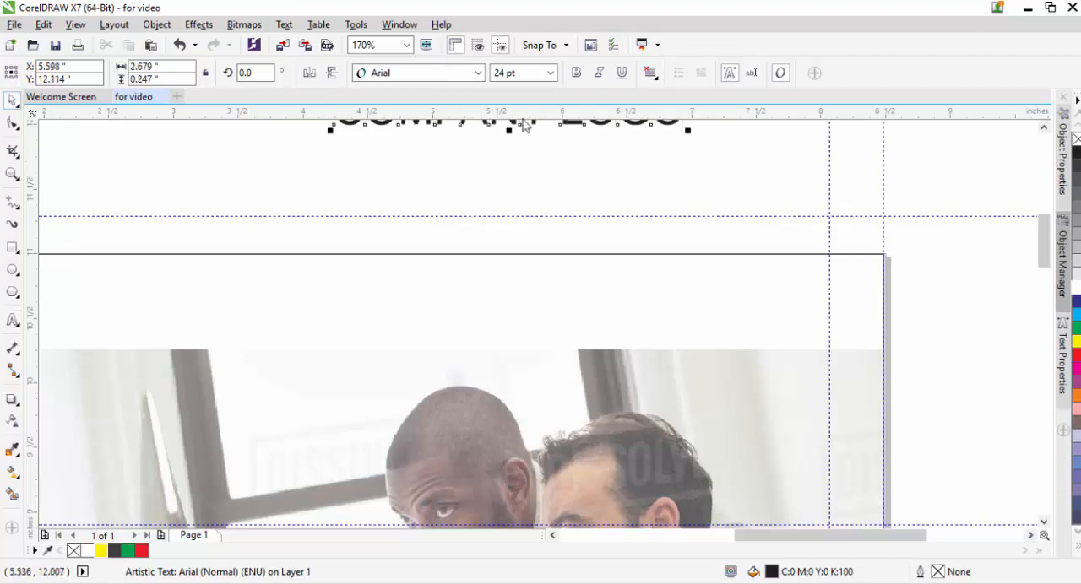
{"action": "left_click_drag", "start_coordinate": [514, 122], "coordinate": [488, 184]}
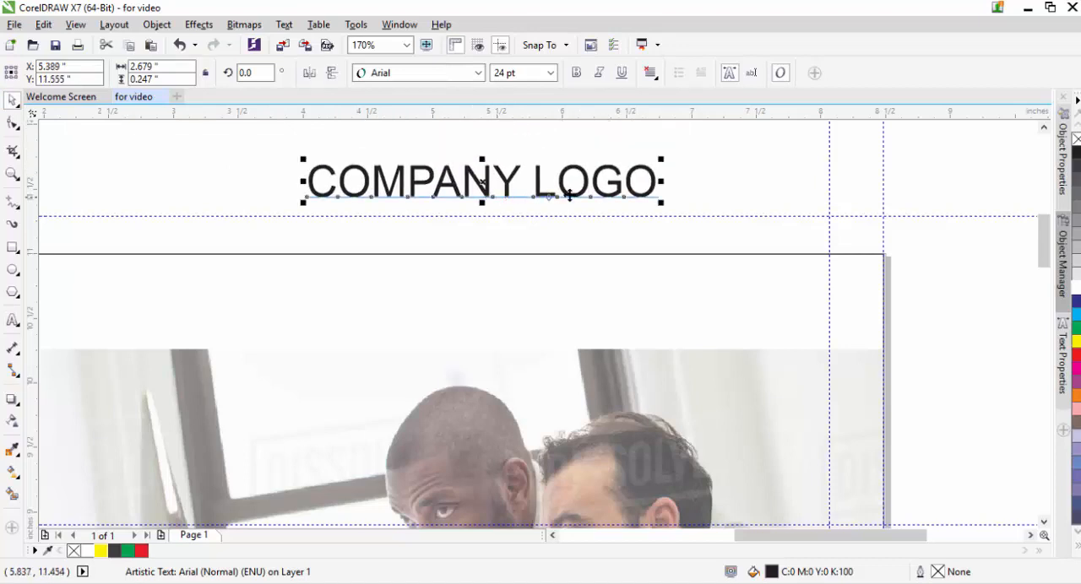
Step: Set the font of the "COMPANY LOGO" text to Kozuka Gothic Pr6N M (Medium)
{"action": "left_click", "coordinate": [468, 75]}
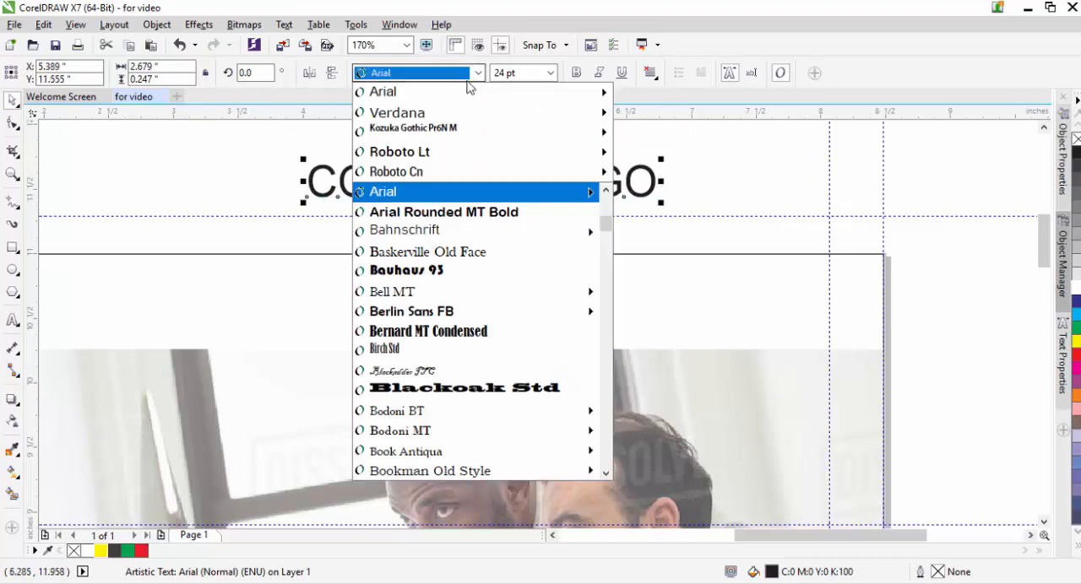
{"action": "mouse_move", "coordinate": [478, 92]}
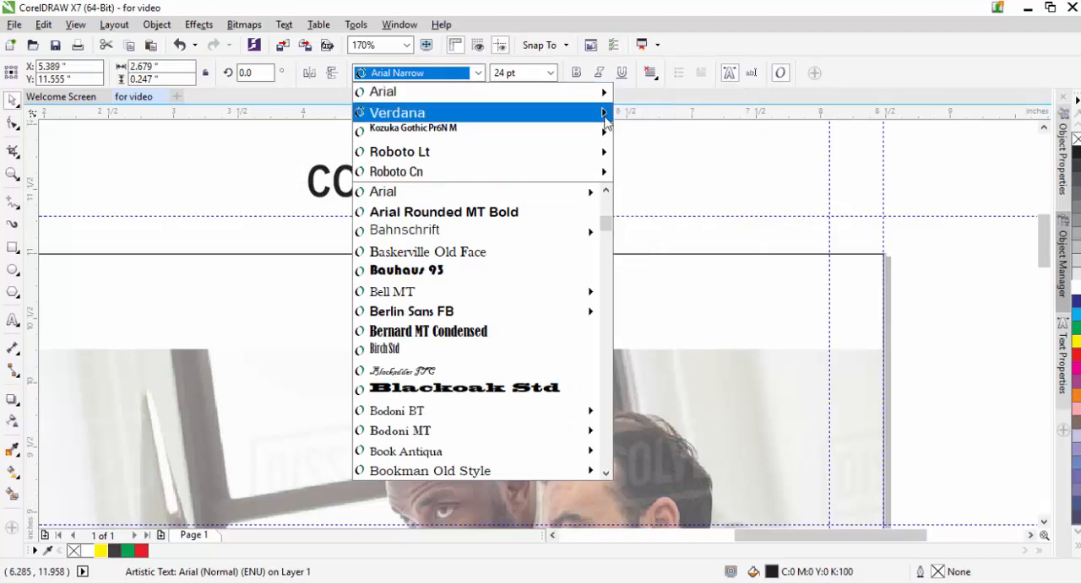
{"action": "mouse_move", "coordinate": [574, 116]}
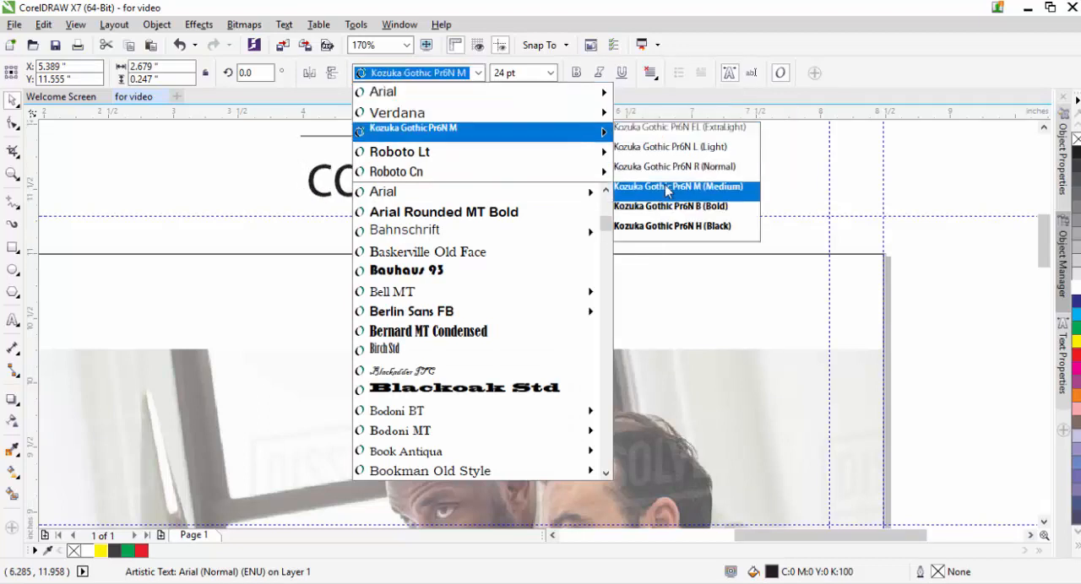
{"action": "left_click", "coordinate": [635, 184]}
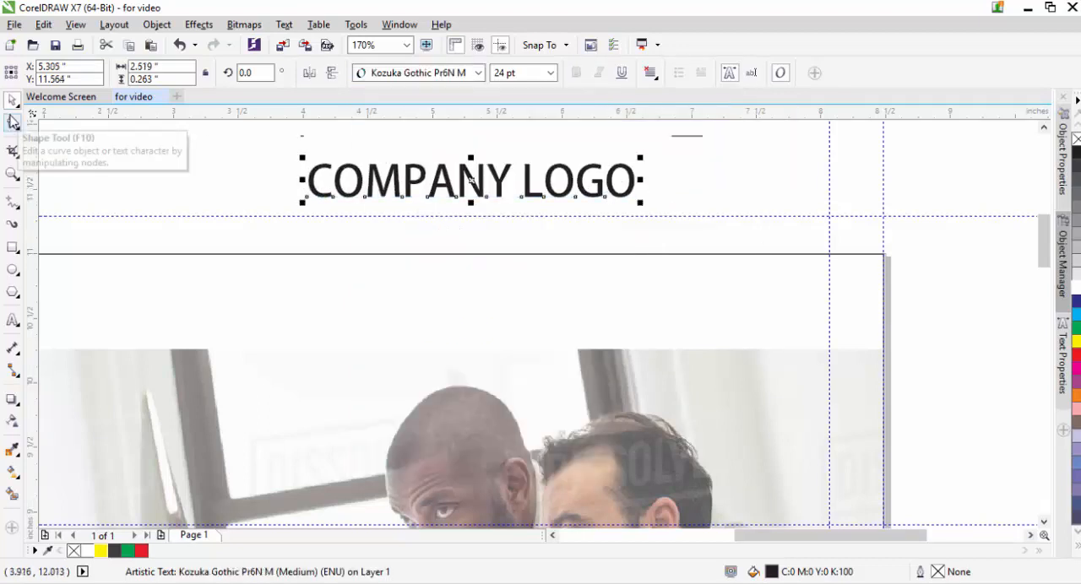
Step: Tighten the letter spacing of "COMPANY LOGO" and scale the text down to about 13.2 pt
{"action": "left_click", "coordinate": [12, 124]}
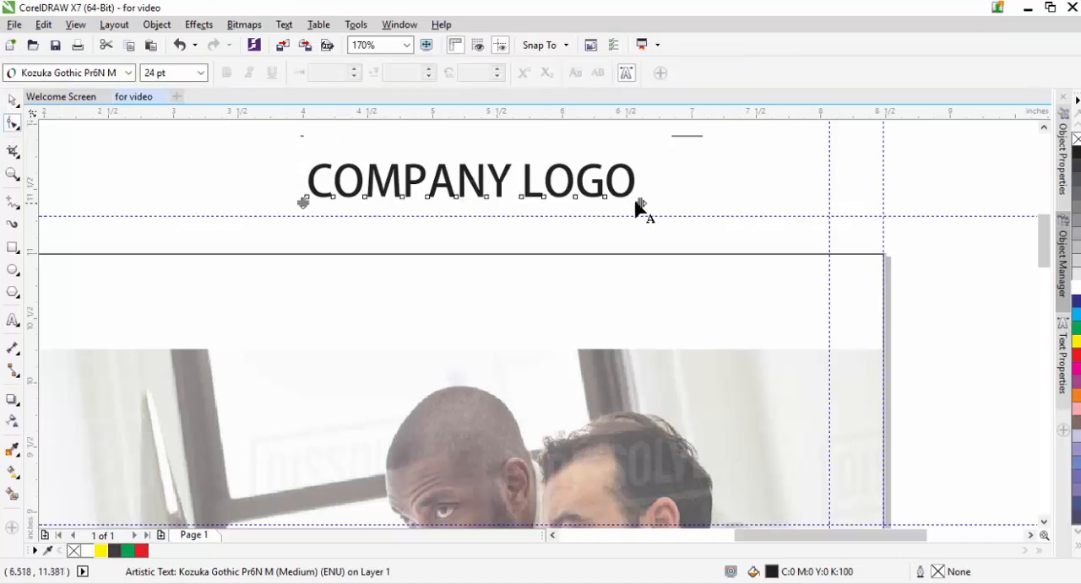
{"action": "left_click_drag", "start_coordinate": [639, 205], "coordinate": [617, 204]}
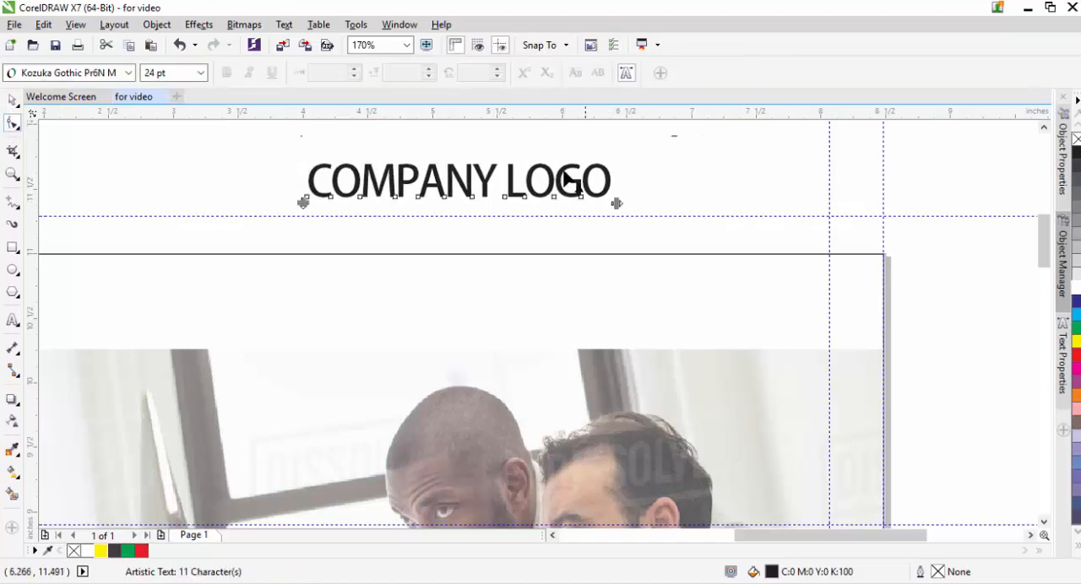
{"action": "left_click", "coordinate": [12, 99]}
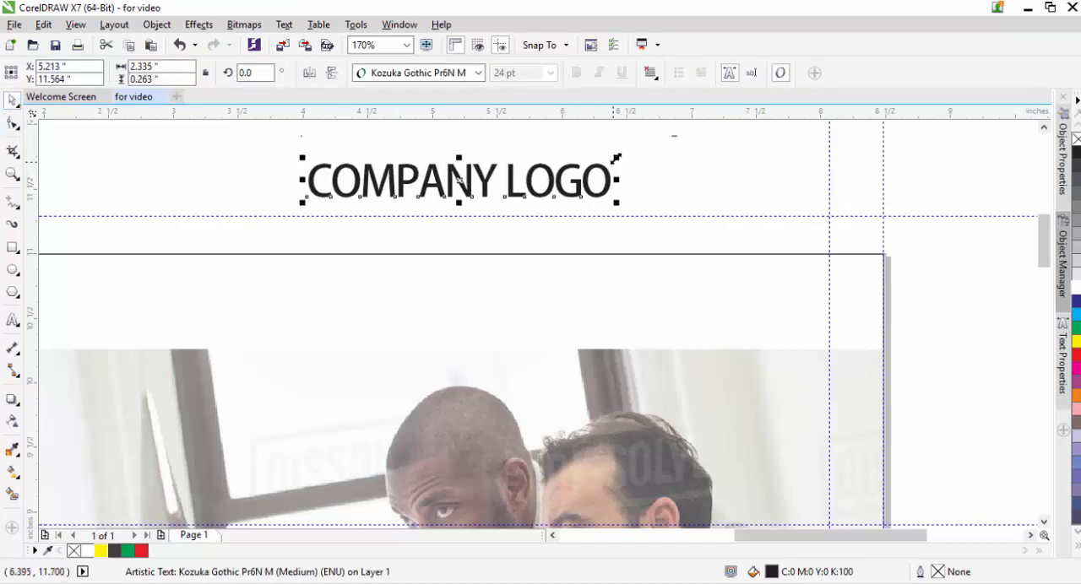
{"action": "left_click_drag", "start_coordinate": [617, 159], "coordinate": [594, 174]}
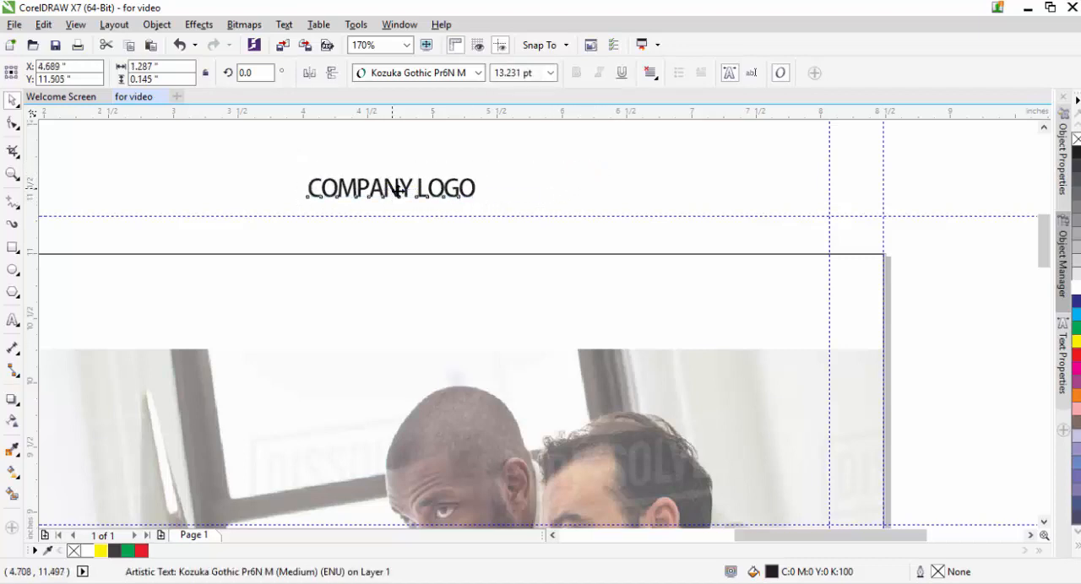
Step: Place "COMPANY LOGO" above the photo near the right margin, about X 6.813" and Y 10.583", and lower the upper guideline to 10.513"
{"action": "left_click_drag", "start_coordinate": [397, 191], "coordinate": [684, 317]}
{"action": "left_click_drag", "start_coordinate": [683, 312], "coordinate": [665, 308]}
{"action": "left_click_drag", "start_coordinate": [715, 216], "coordinate": [726, 316]}
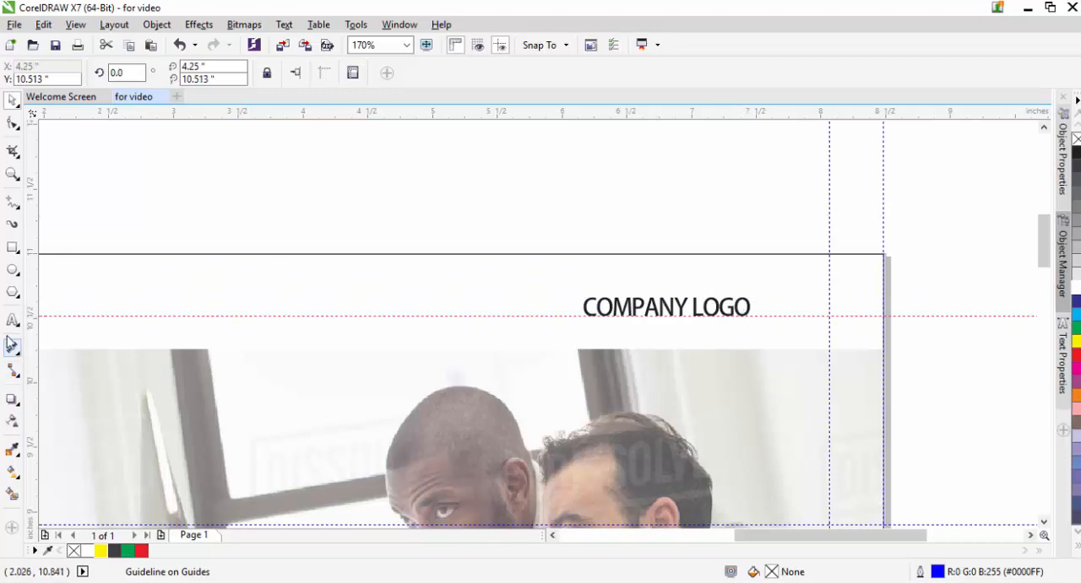
Step: Draw a thin rectangle about 0.589" by 0.025" from the logo text to the right margin guideline, filled yellow without outline
{"action": "left_click", "coordinate": [10, 248]}
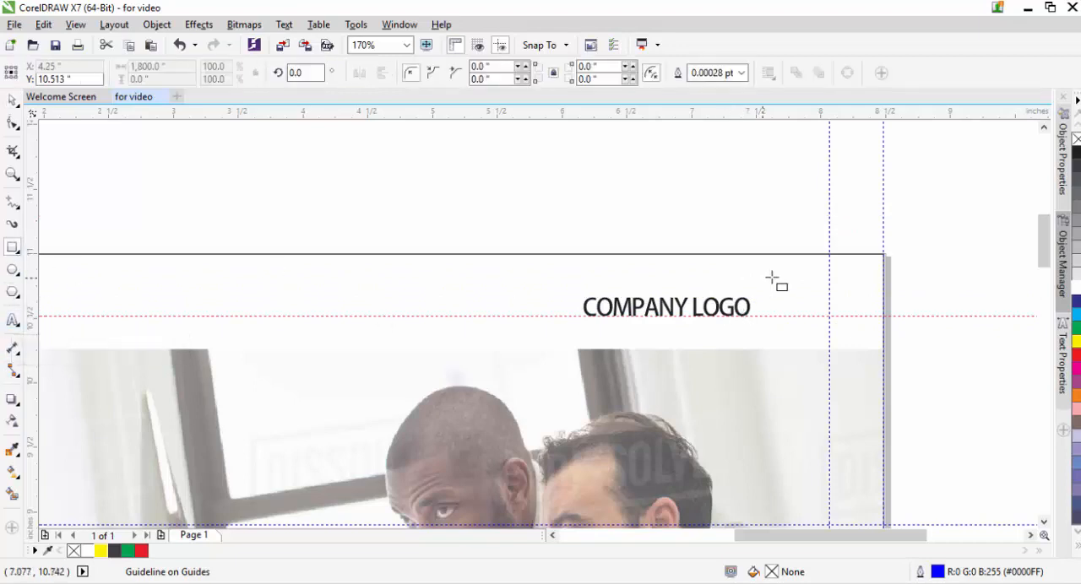
{"action": "left_click_drag", "start_coordinate": [753, 308], "coordinate": [834, 306]}
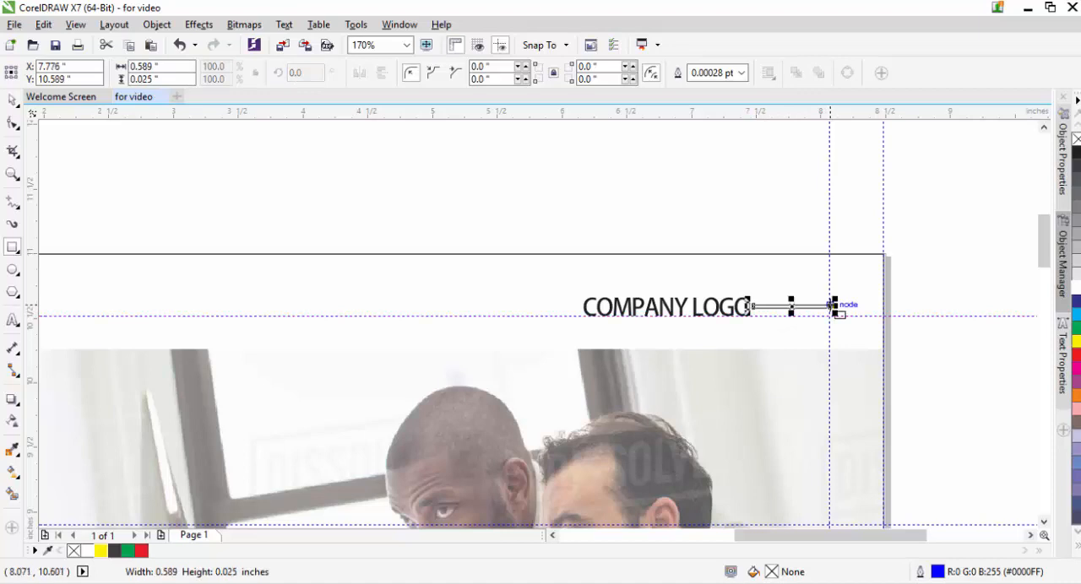
{"action": "left_click", "coordinate": [99, 551]}
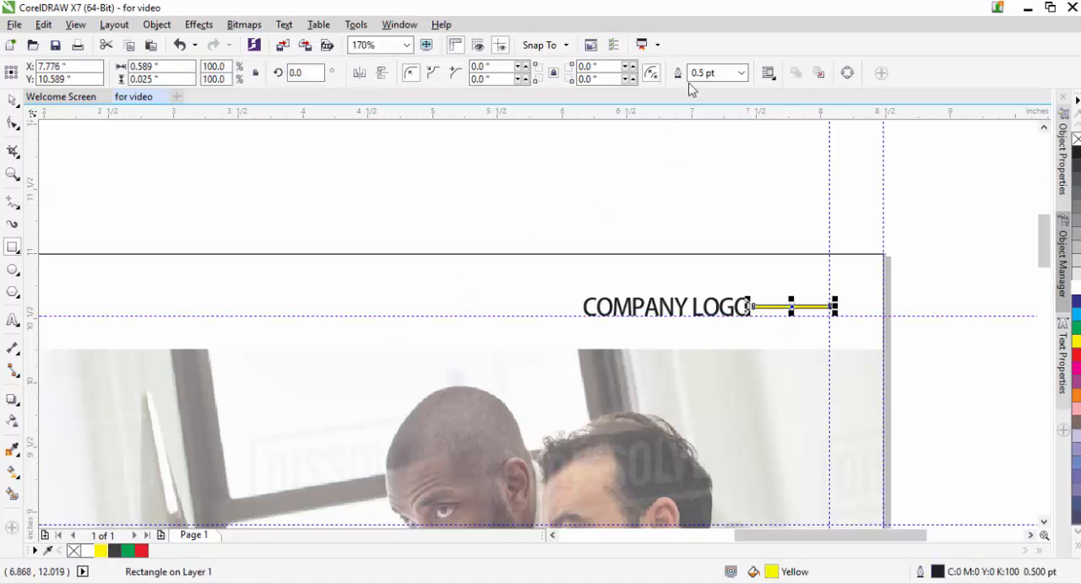
{"action": "left_click", "coordinate": [740, 73]}
{"action": "left_click", "coordinate": [718, 88]}
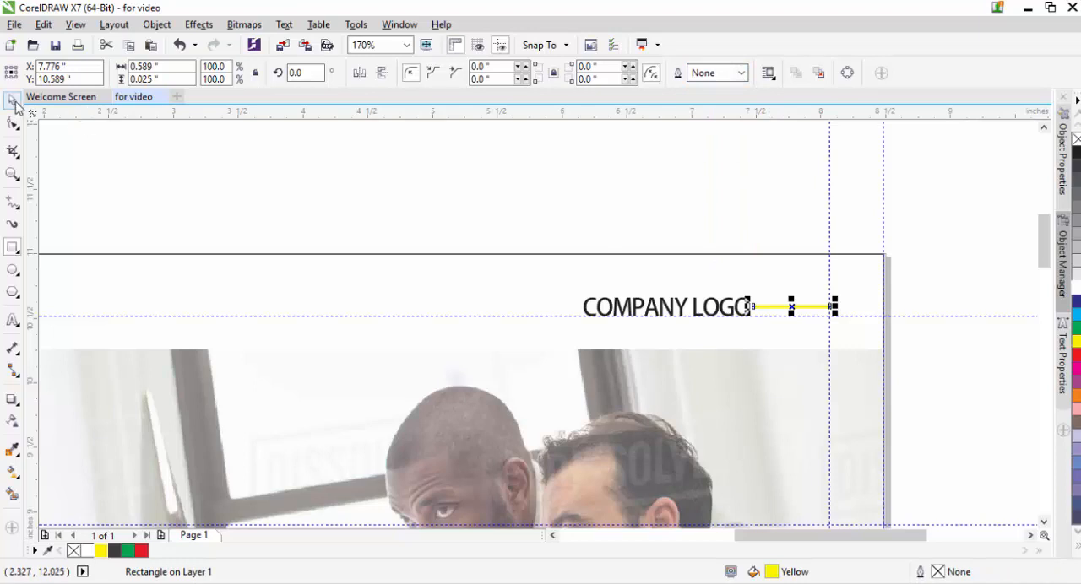
Step: Nudge the thin yellow rectangle down towards the baseline of "COMPANY LOGO", to a vertical position of 10.529"
{"action": "left_click", "coordinate": [12, 100]}
{"action": "left_click", "coordinate": [283, 176]}
{"action": "left_click", "coordinate": [808, 307]}
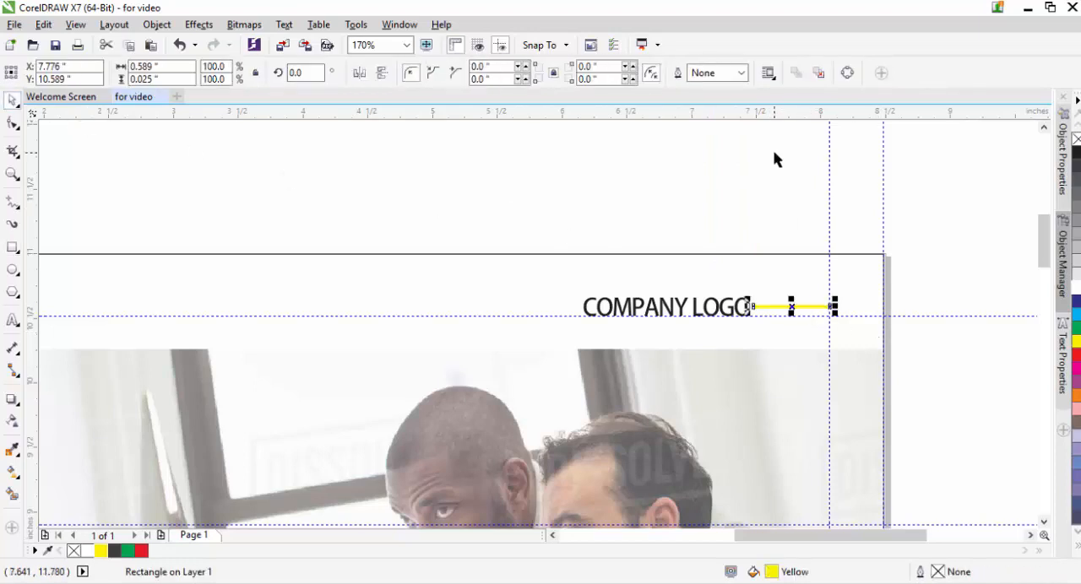
{"action": "key", "text": "Down"}
{"action": "key", "text": "Down"}
{"action": "key", "text": "ctrl+Down"}
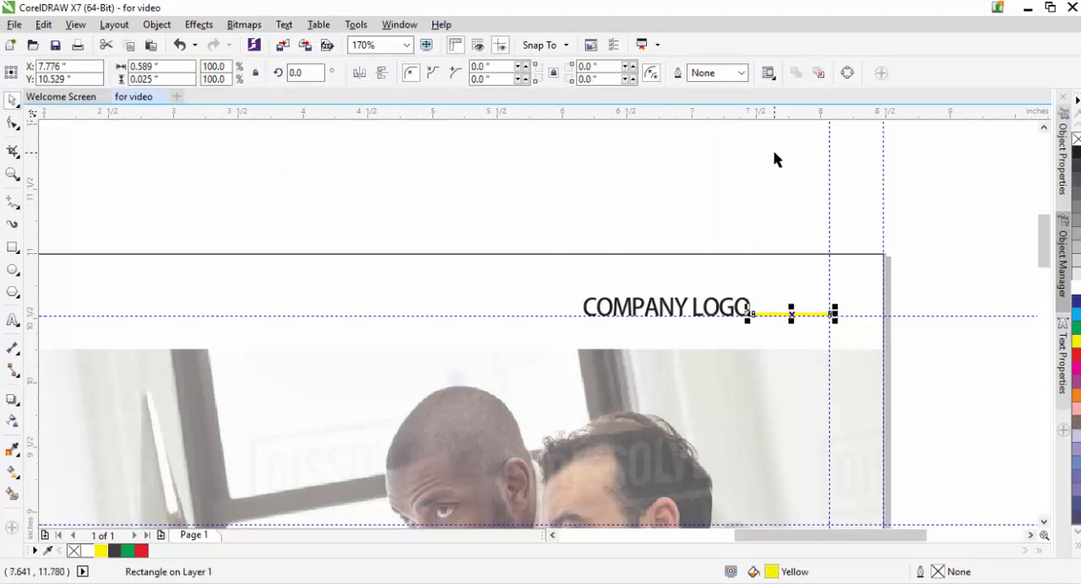
{"action": "key", "text": "Escape"}
Step: Move the horizontal guidelines and the two vertical margin guidelines off the page to clear the cover
{"action": "key", "text": "shift+F4"}
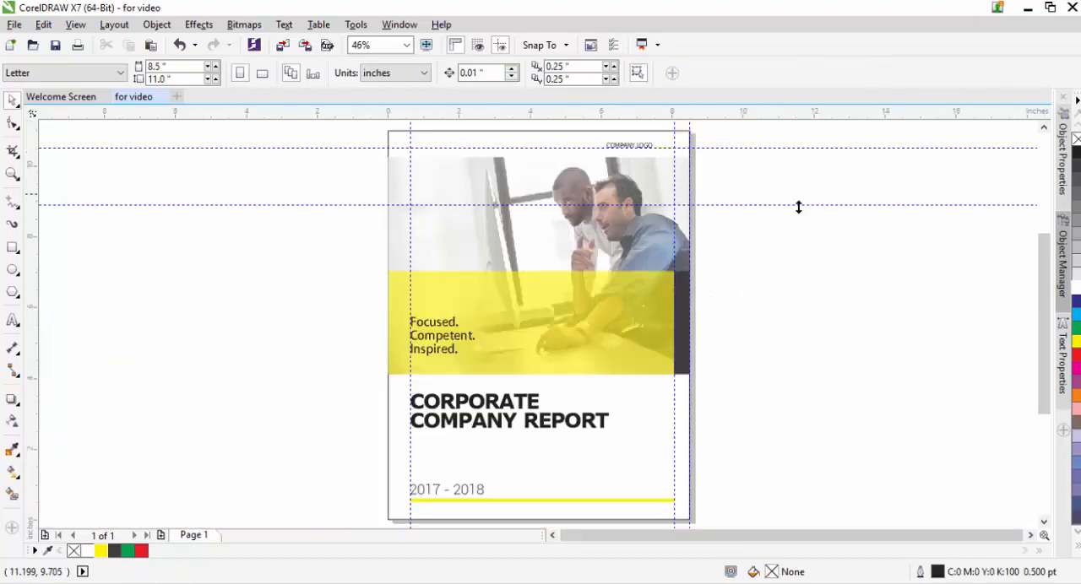
{"action": "left_click_drag", "start_coordinate": [719, 148], "coordinate": [755, 416]}
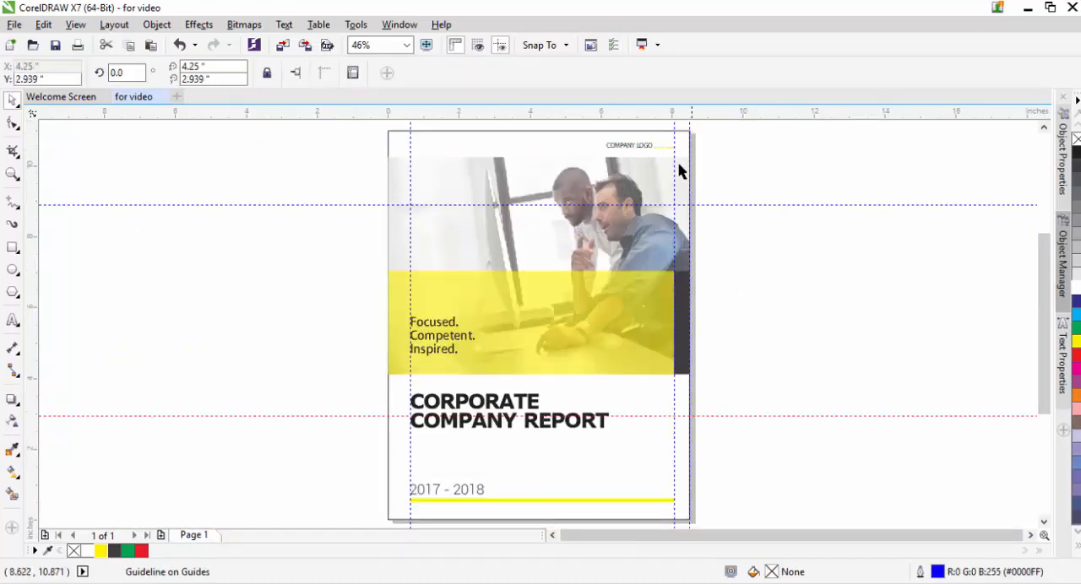
{"action": "left_click_drag", "start_coordinate": [674, 175], "coordinate": [871, 178]}
{"action": "left_click", "coordinate": [714, 204]}
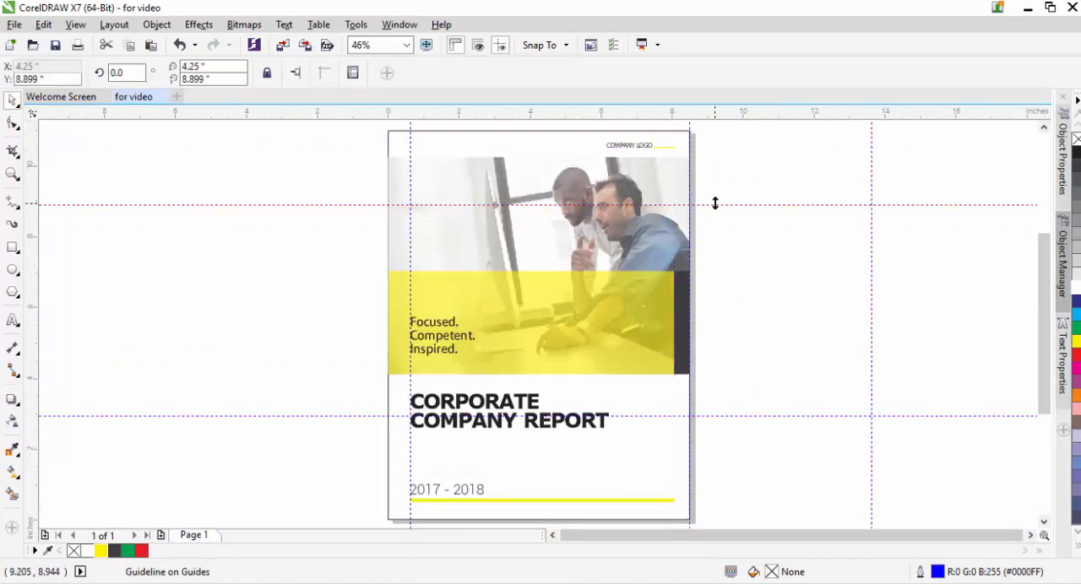
{"action": "left_click_drag", "start_coordinate": [714, 205], "coordinate": [725, 368]}
{"action": "left_click_drag", "start_coordinate": [412, 160], "coordinate": [234, 169]}
{"action": "left_click_drag", "start_coordinate": [384, 369], "coordinate": [354, 509]}
{"action": "left_click_drag", "start_coordinate": [364, 369], "coordinate": [357, 511]}
{"action": "left_click_drag", "start_coordinate": [1041, 373], "coordinate": [1042, 318]}
{"action": "left_click", "coordinate": [816, 291]}
Step: Enlarge "COMPANY LOGO" to about 15.3 pt and shift it left, clear of the thin yellow line
{"action": "key", "text": "z"}
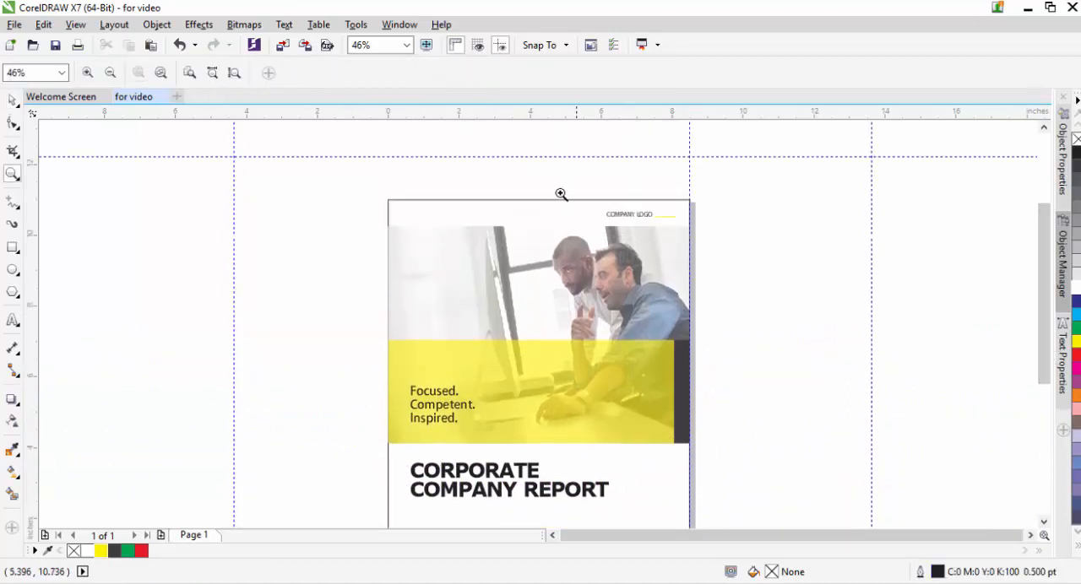
{"action": "left_click_drag", "start_coordinate": [533, 174], "coordinate": [677, 238]}
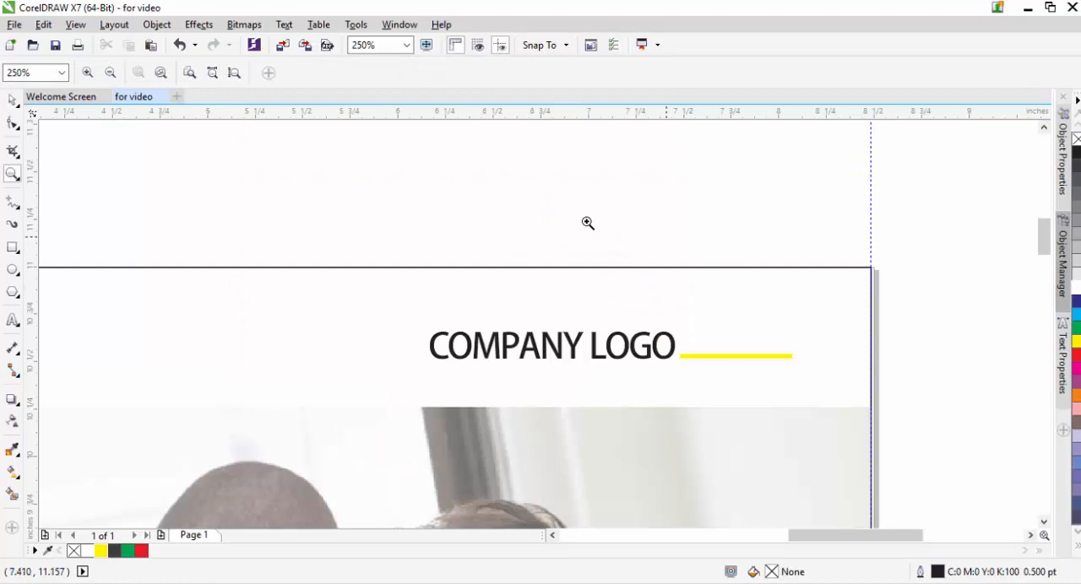
{"action": "left_click", "coordinate": [12, 100]}
{"action": "left_click", "coordinate": [468, 358]}
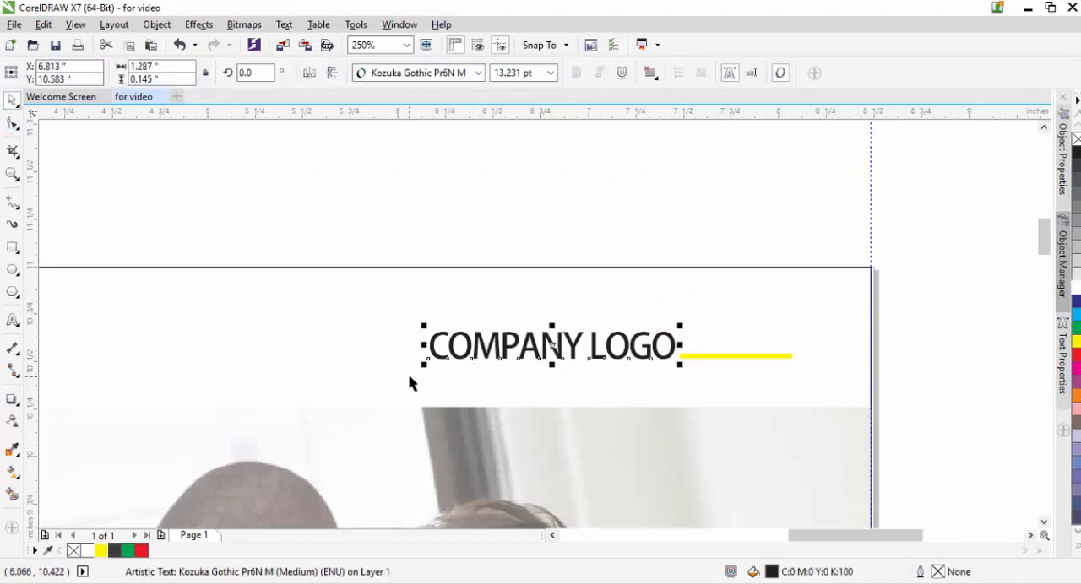
{"action": "left_click_drag", "start_coordinate": [423, 364], "coordinate": [407, 373]}
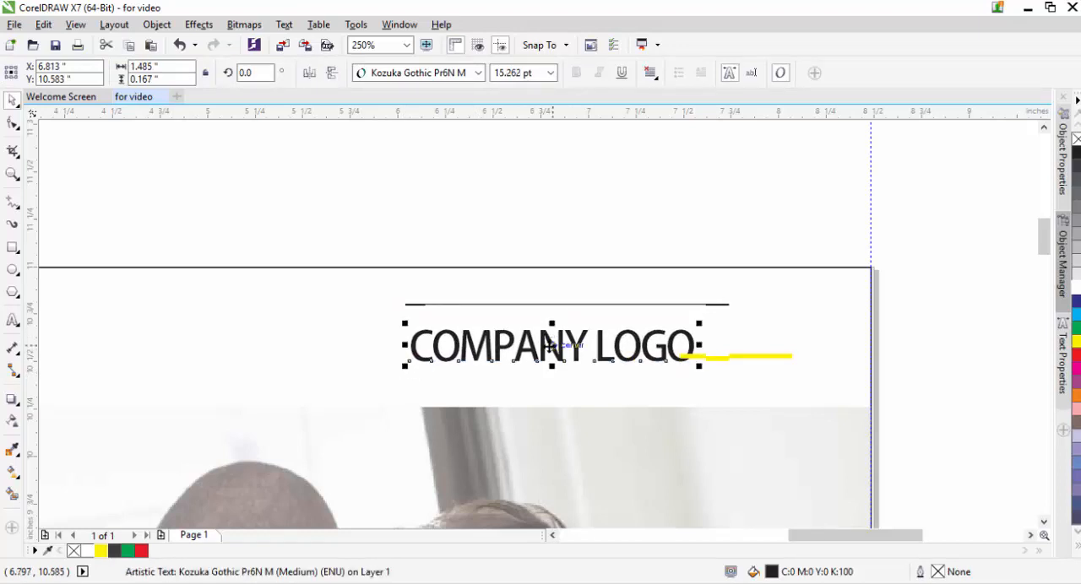
{"action": "left_click_drag", "start_coordinate": [552, 345], "coordinate": [534, 345]}
{"action": "left_click", "coordinate": [564, 191]}
Step: Move the guideline on the page's right edge out to the right, off the page
{"action": "key", "text": "shift+F4"}
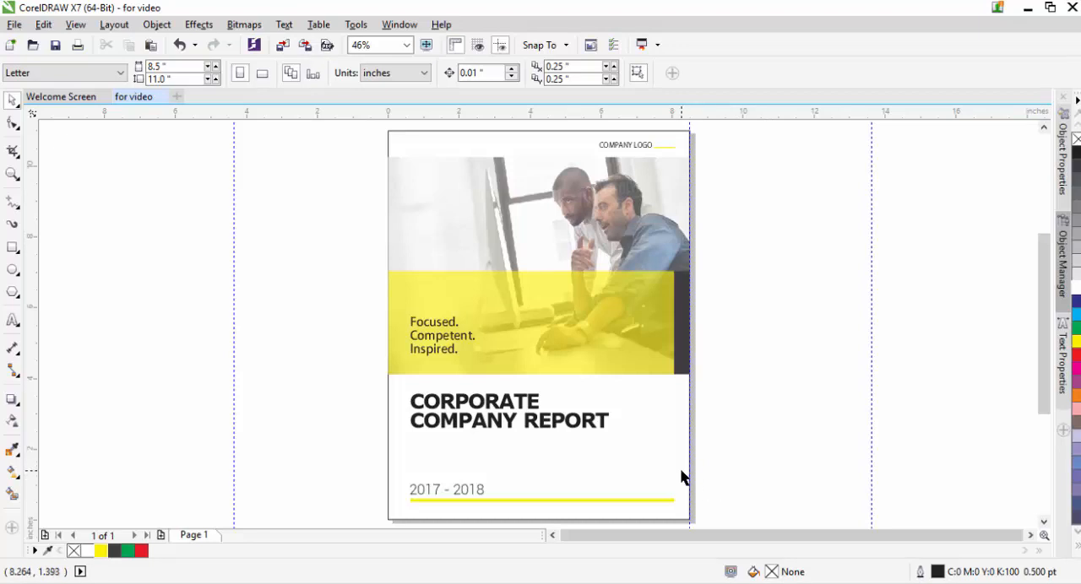
{"action": "left_click_drag", "start_coordinate": [690, 523], "coordinate": [769, 513]}
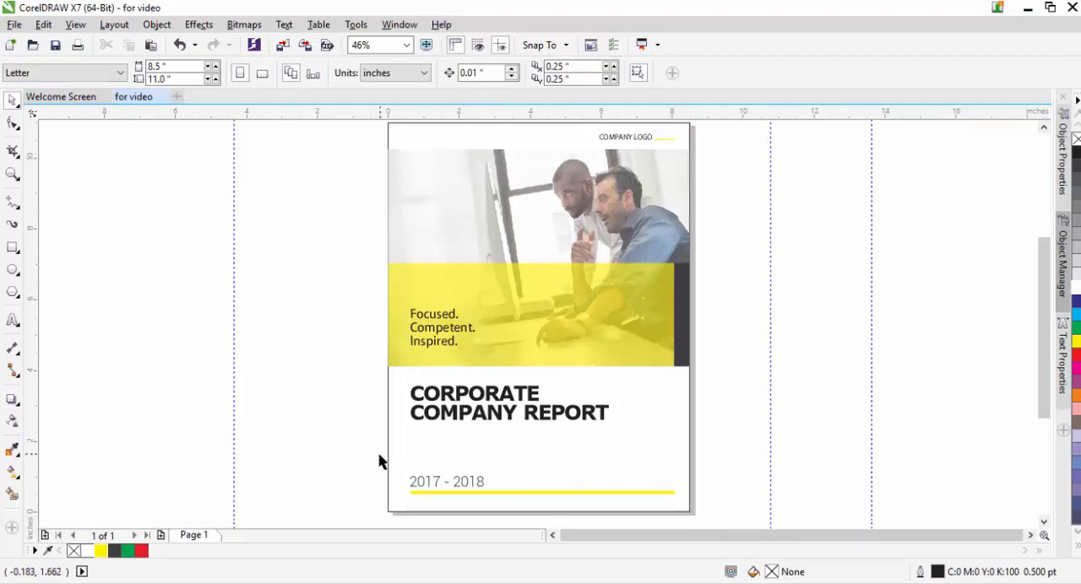
Step: Nudge the "2017 - 2018" text and the yellow line beneath it up together, to a vertical position of 0.813"
{"action": "left_click_drag", "start_coordinate": [380, 454], "coordinate": [707, 506]}
{"action": "key", "text": "Up"}
{"action": "key", "text": "Up"}
{"action": "key", "text": "Up"}
{"action": "key", "text": "Up"}
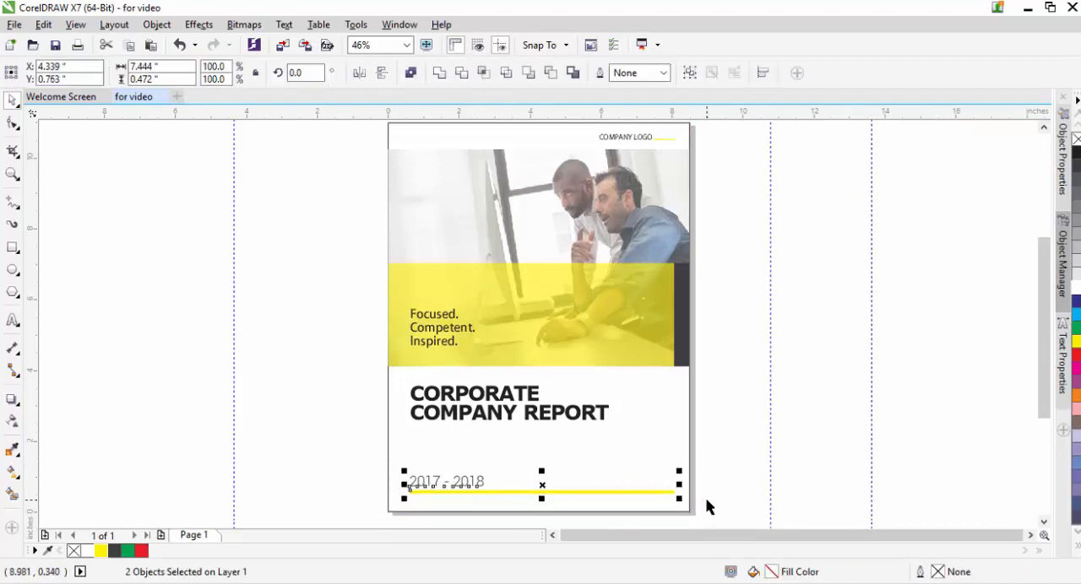
{"action": "key", "text": "Up"}
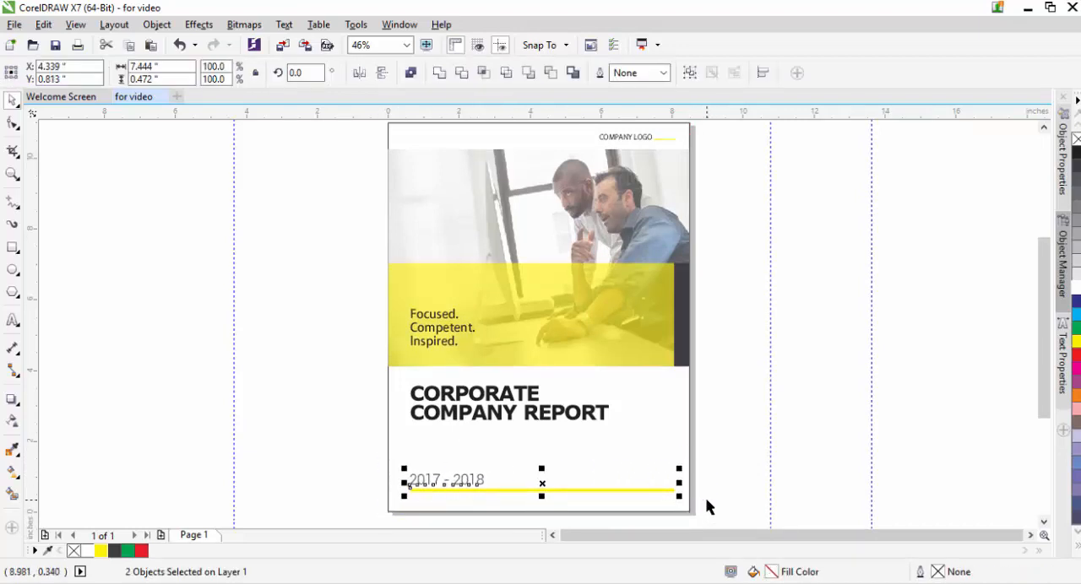
{"action": "key", "text": "Escape"}
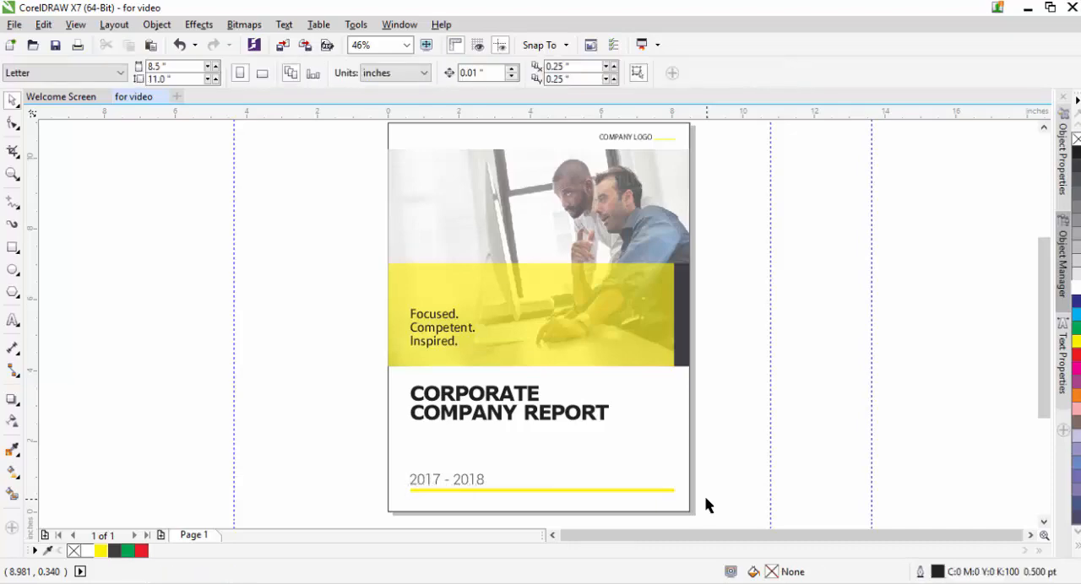
{"action": "scroll", "coordinate": [704, 496], "scroll_direction": "up", "scroll_amount": 1}
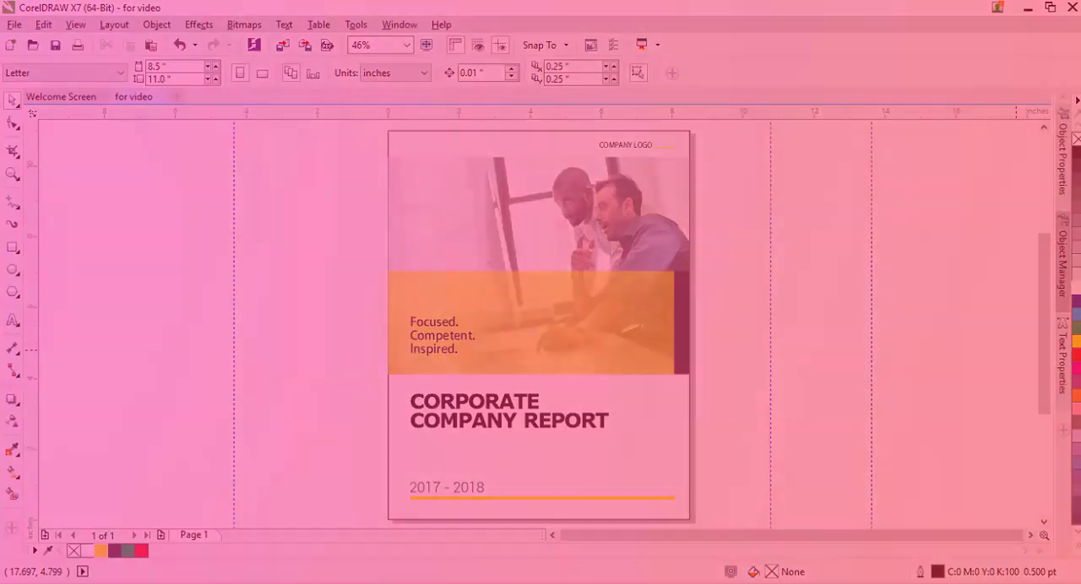